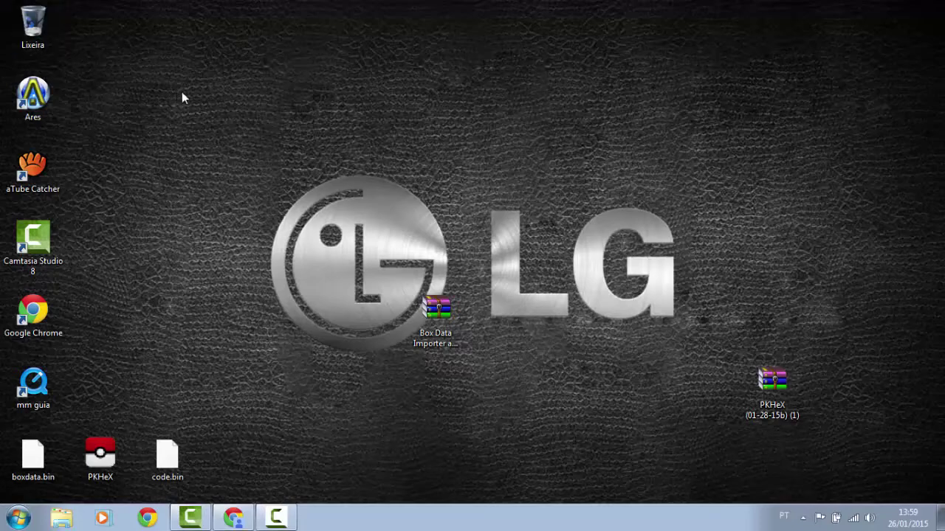
Try opening the boxdata.bin file
left_click_drag(232, 118, 292, 239)
left_click_drag(367, 206, 418, 207)
double_click(42, 443)
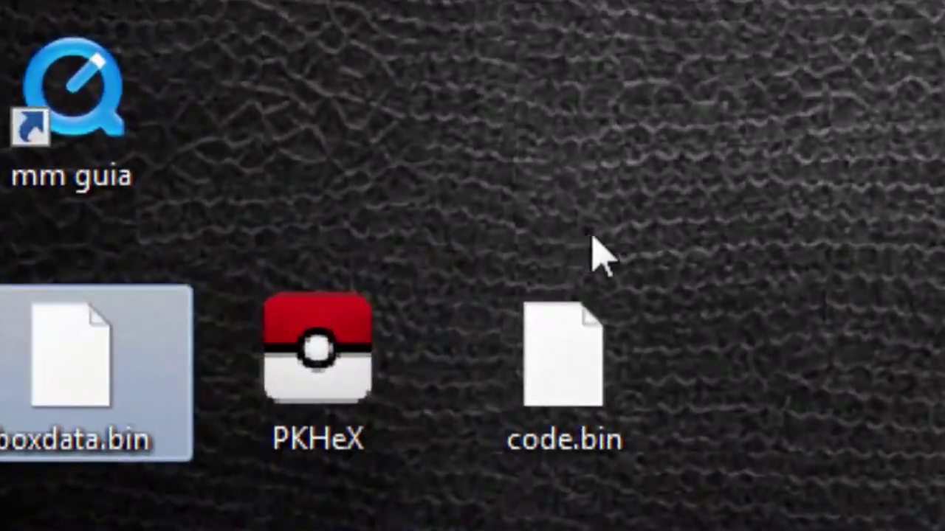
Select the boxdata.bin, PKHeX and code.bin icons together
left_click_drag(708, 327, 104, 437)
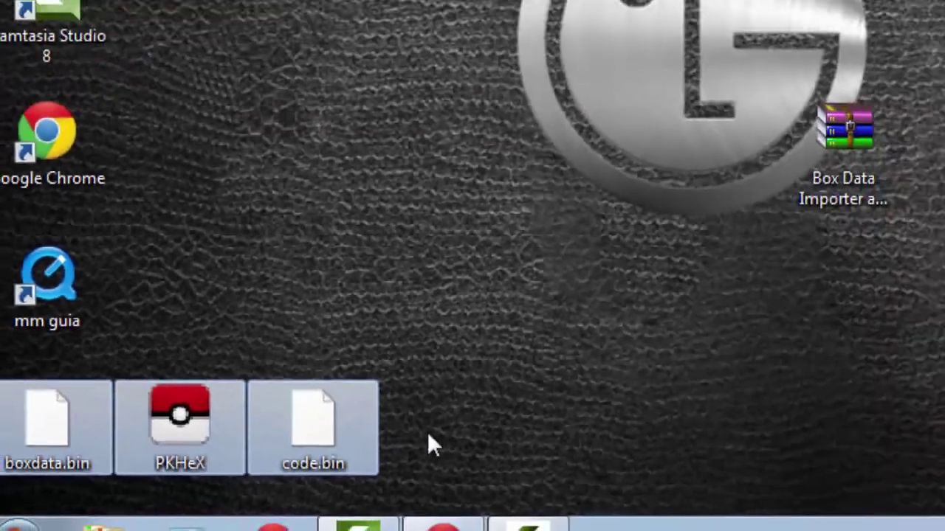
left_click(781, 405)
left_click_drag(217, 457, 42, 480)
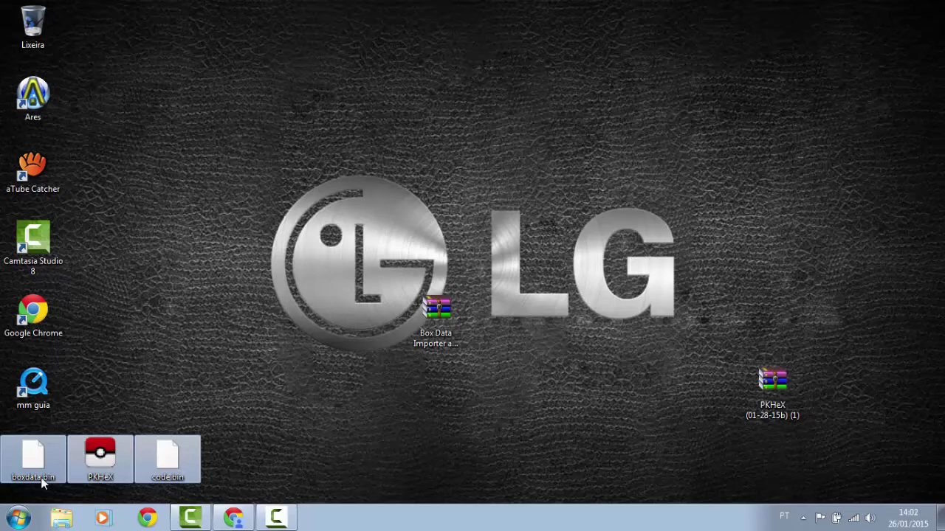
left_click(267, 443)
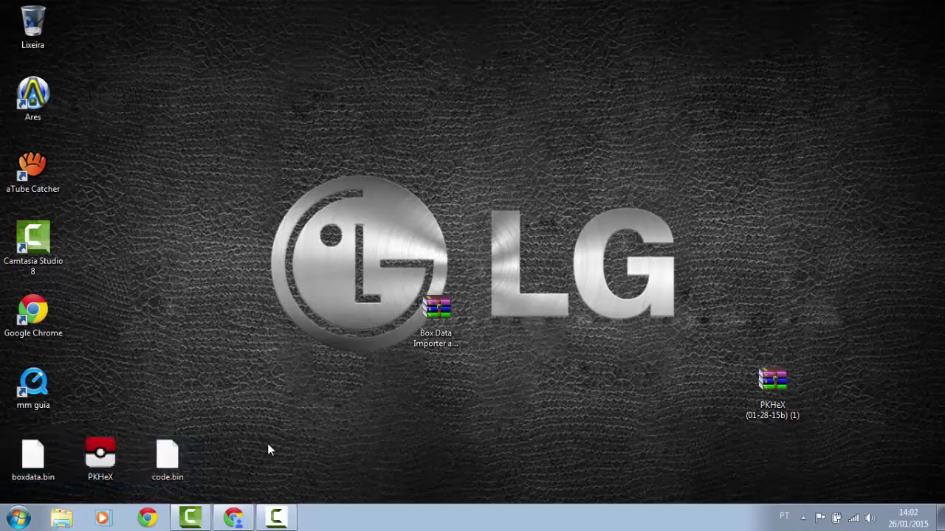
Check the Box Data Importer archive's options, then reselect boxdata.bin, PKHeX and code.bin
left_click_drag(392, 249, 805, 416)
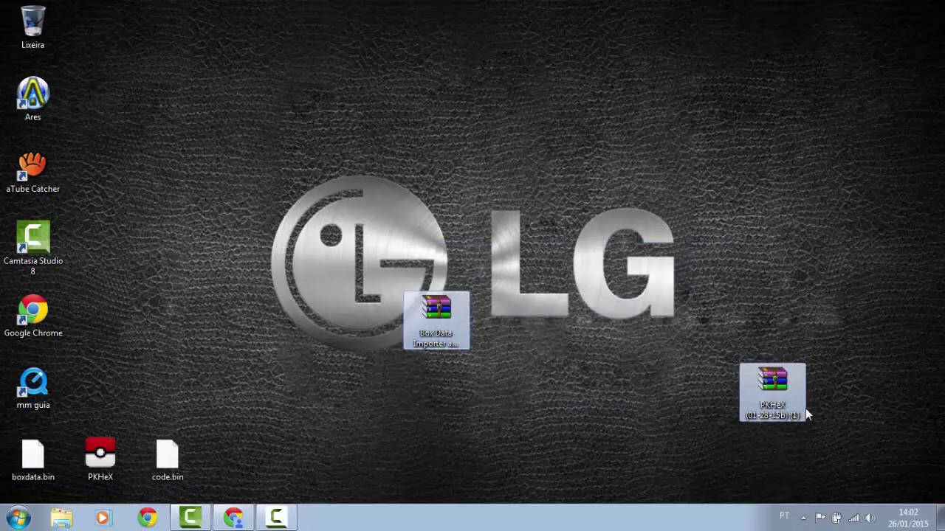
left_click(512, 303)
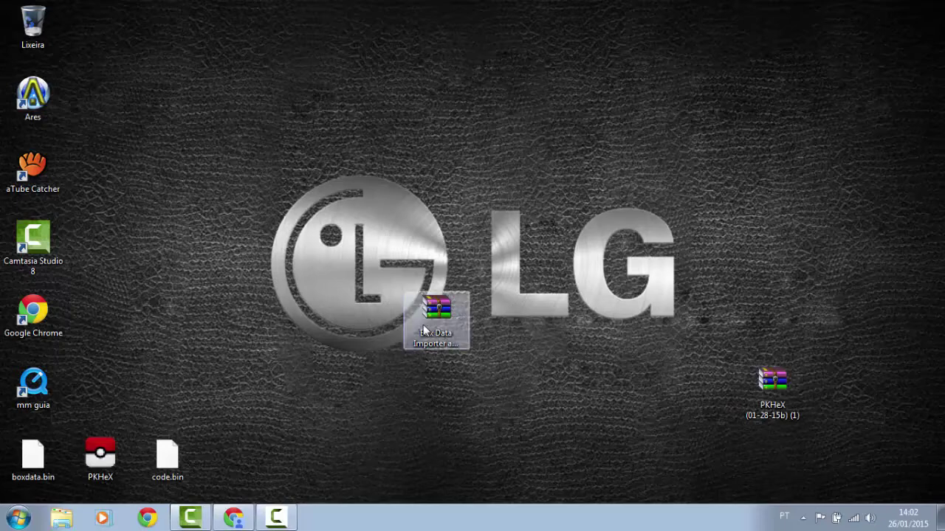
right_click(423, 323)
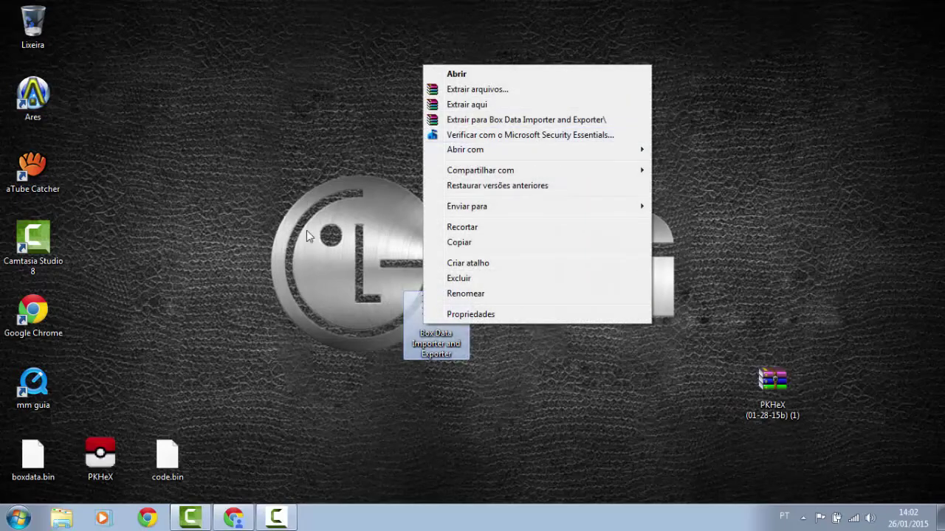
left_click(272, 438)
left_click_drag(260, 449, 2, 481)
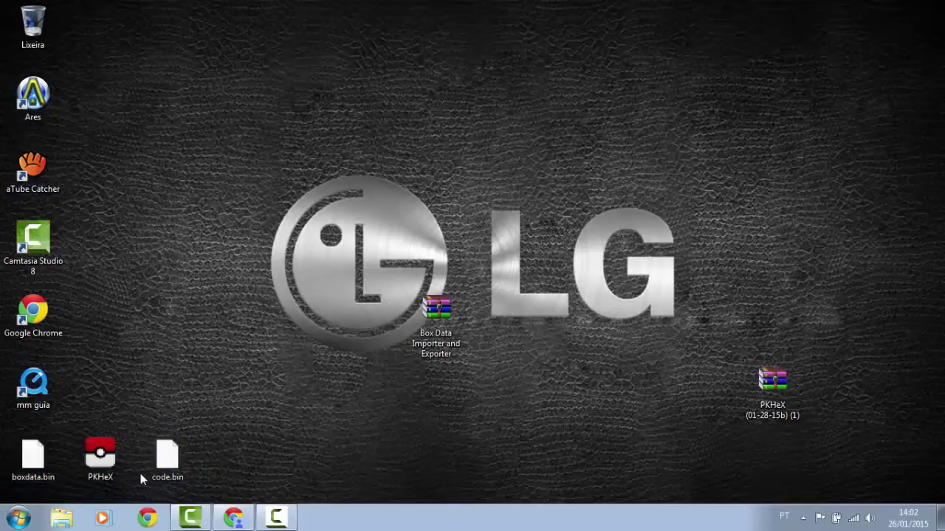
Launch PKHeX and confirm the security warning with Executar
double_click(101, 473)
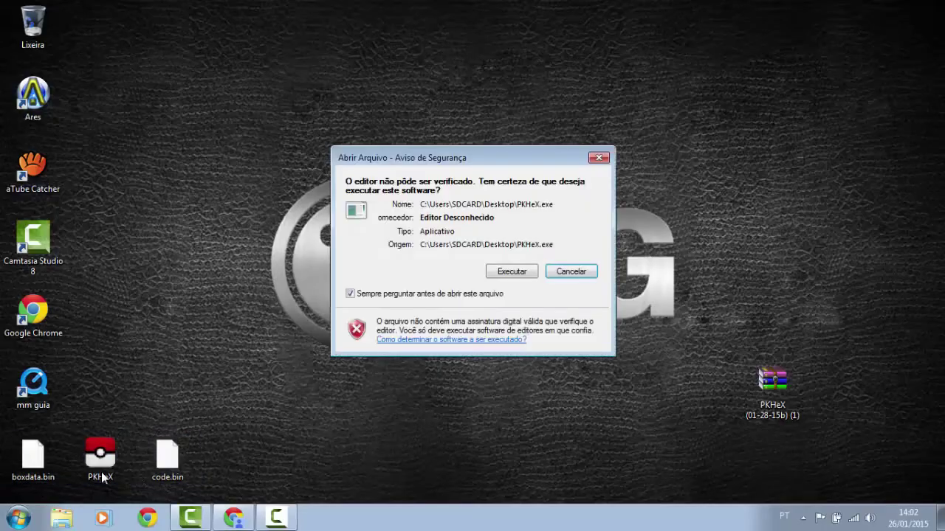
left_click(513, 273)
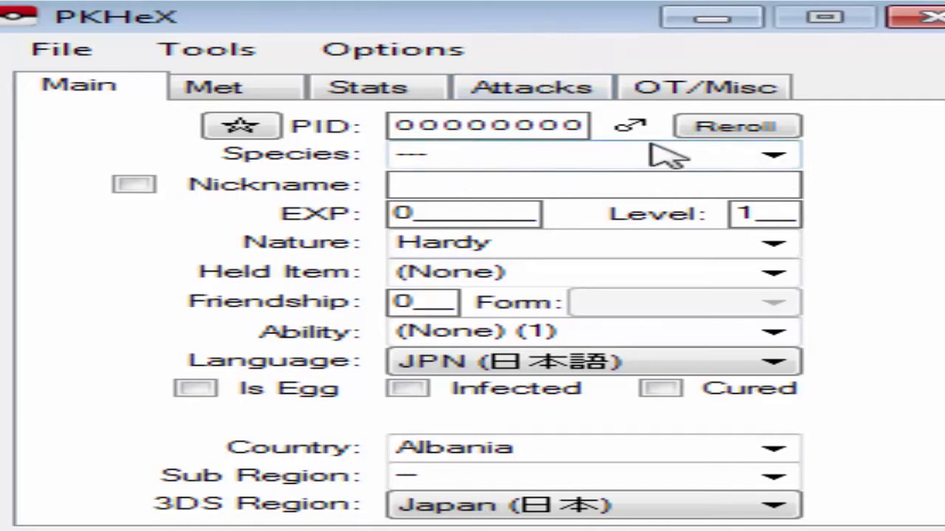
Set the species to Arceus by typing 'Arc' and picking it from the suggestions
left_click(775, 155)
scroll(606, 332, "down", 20)
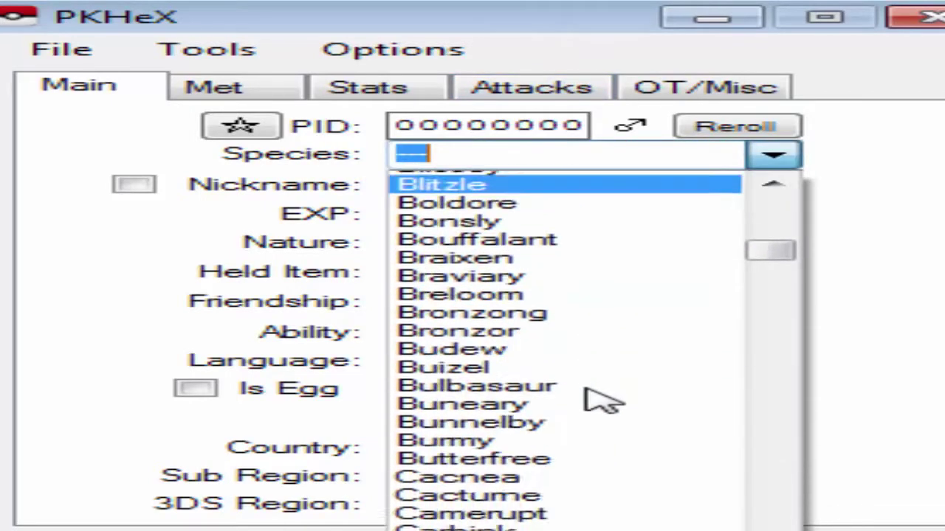
key("BackSpace")
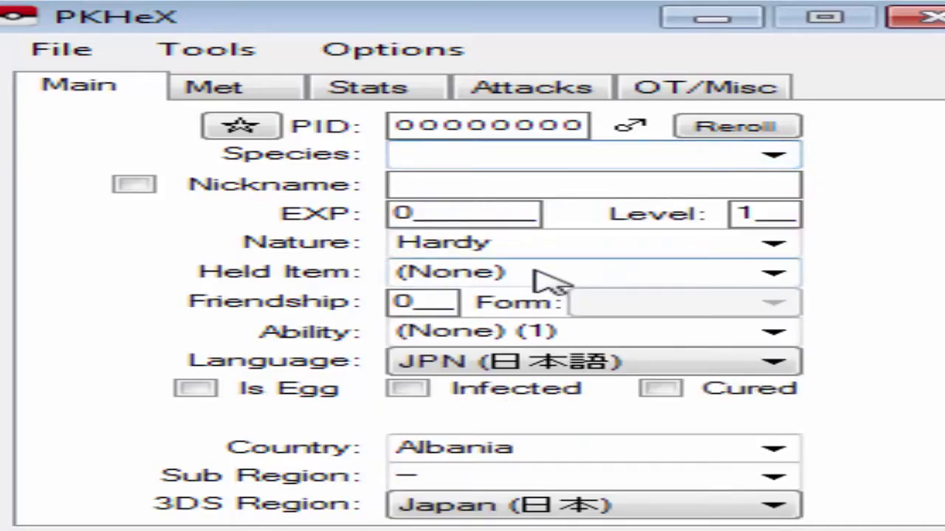
type("aR")
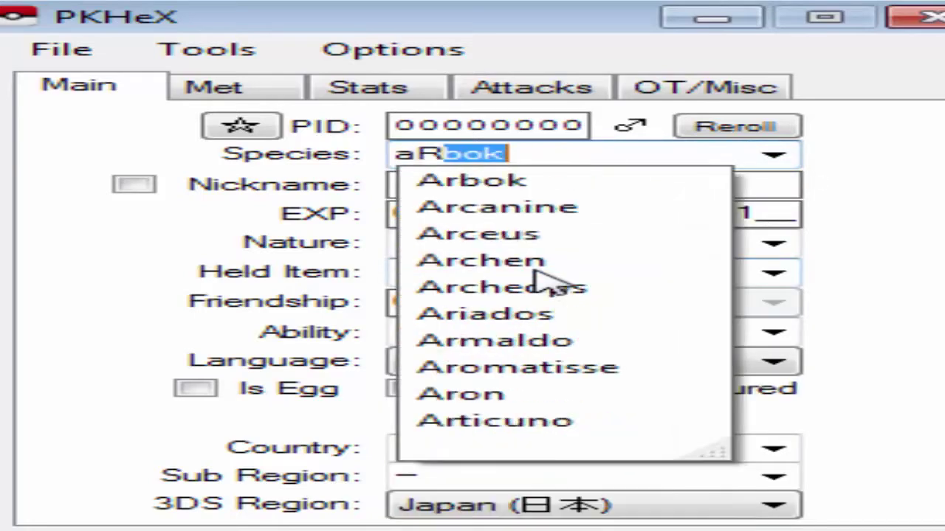
key("BackSpace")
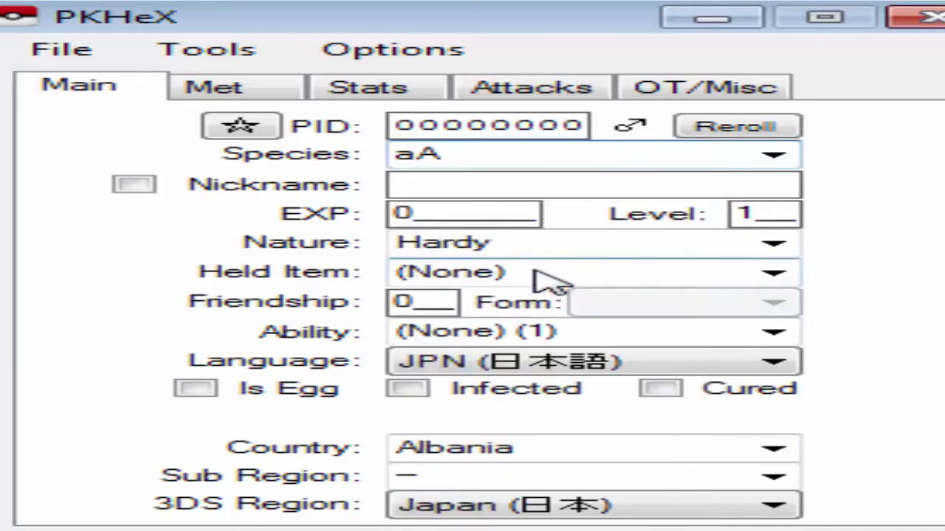
key("BackSpace")
key("BackSpace")
type("A")
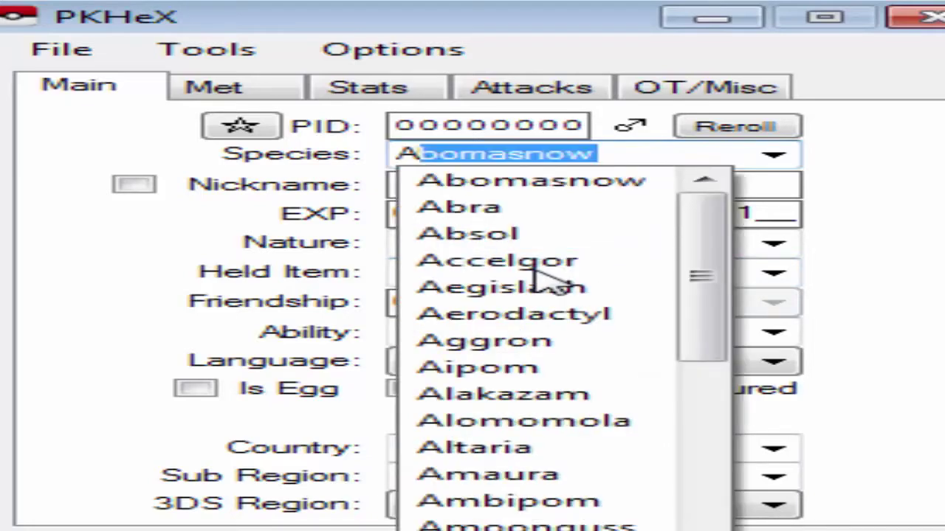
type("rcanine")
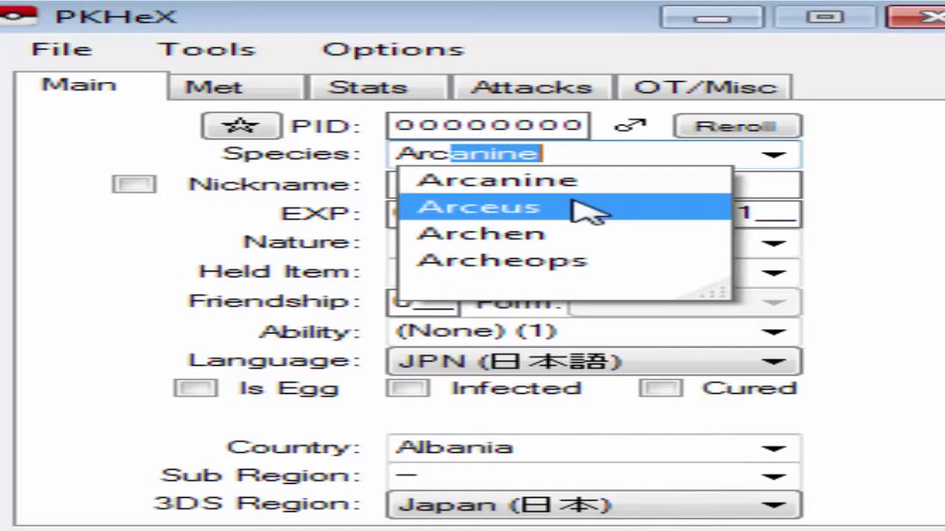
left_click(585, 210)
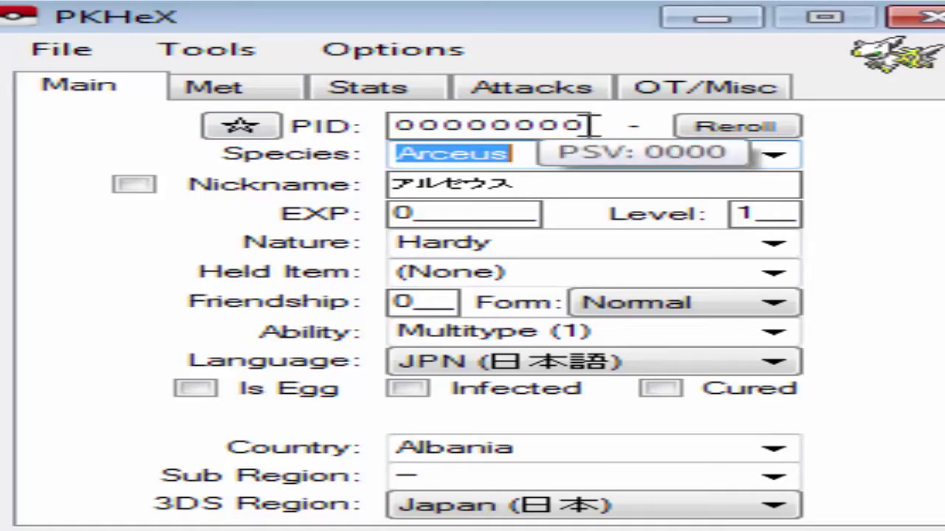
Reroll the PID to get the shiny value F132153B and enable a custom nickname
left_click(238, 127)
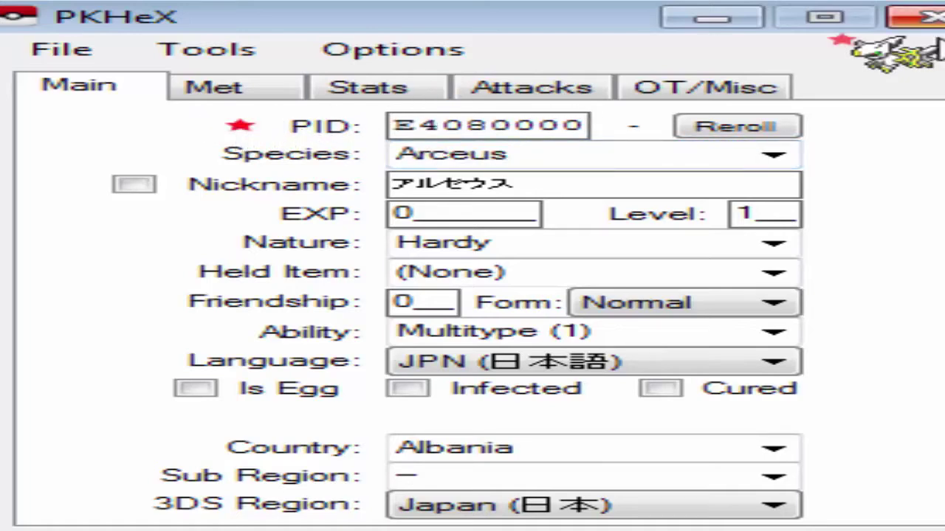
mouse_move(432, 120)
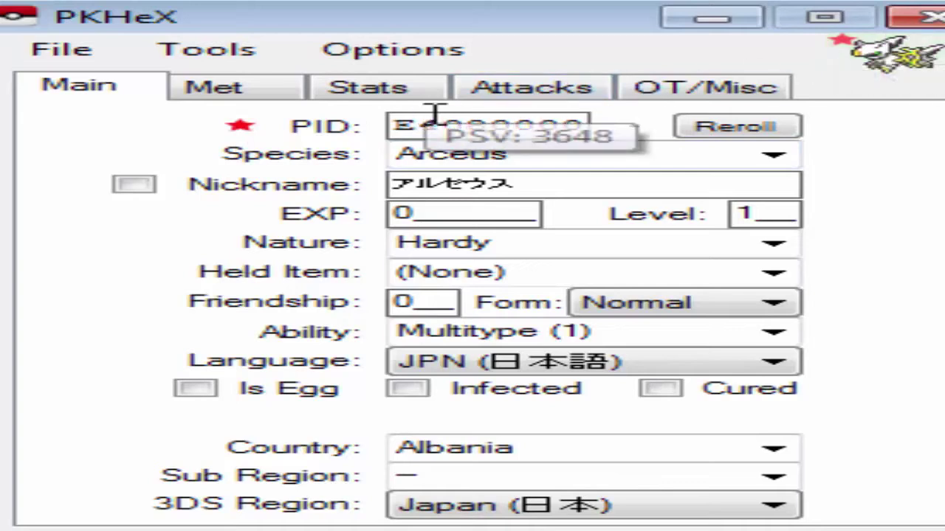
left_click(583, 124)
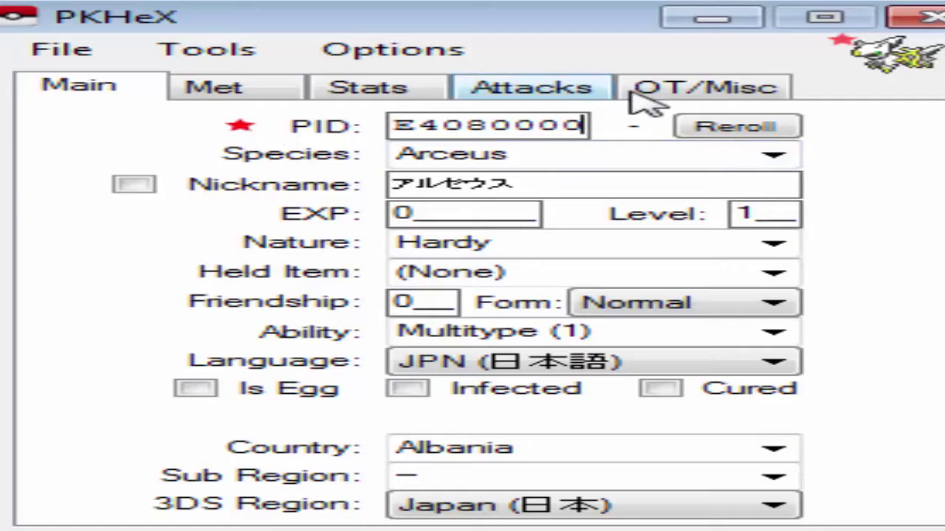
left_click(743, 129)
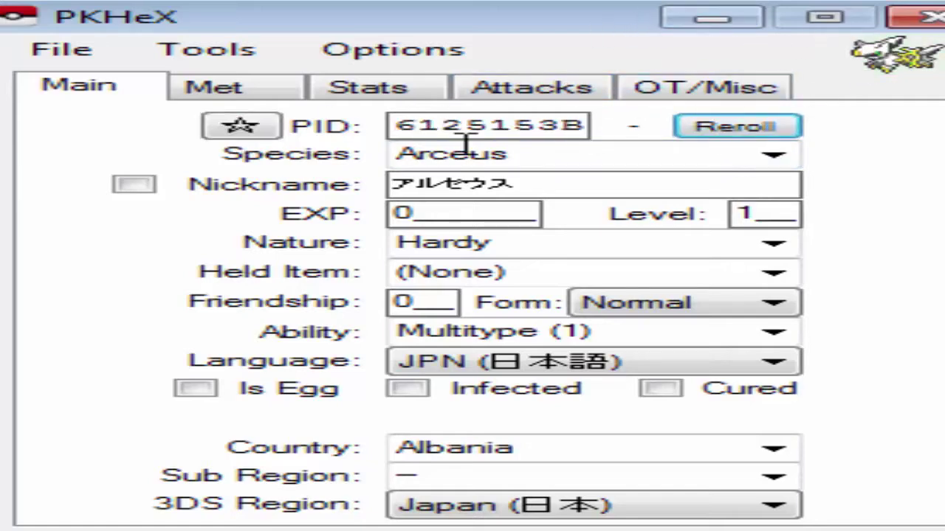
left_click(240, 127)
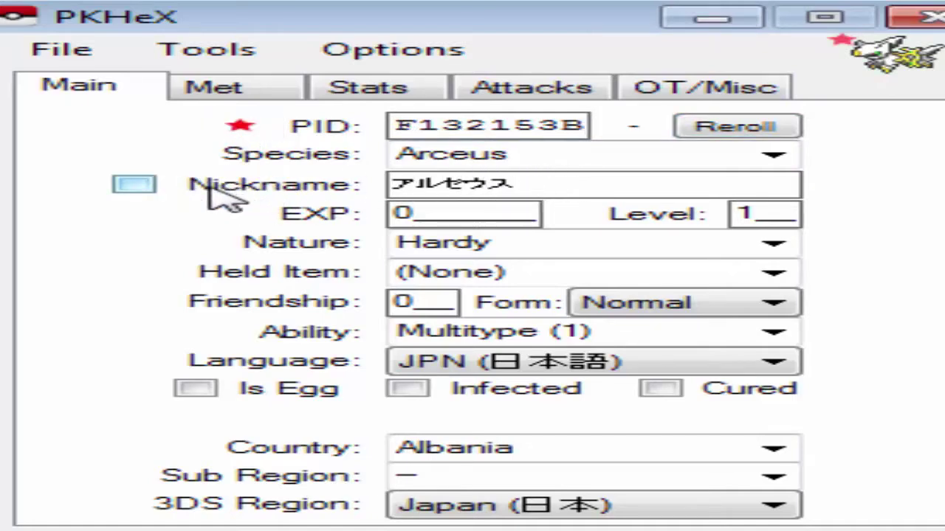
left_click(135, 184)
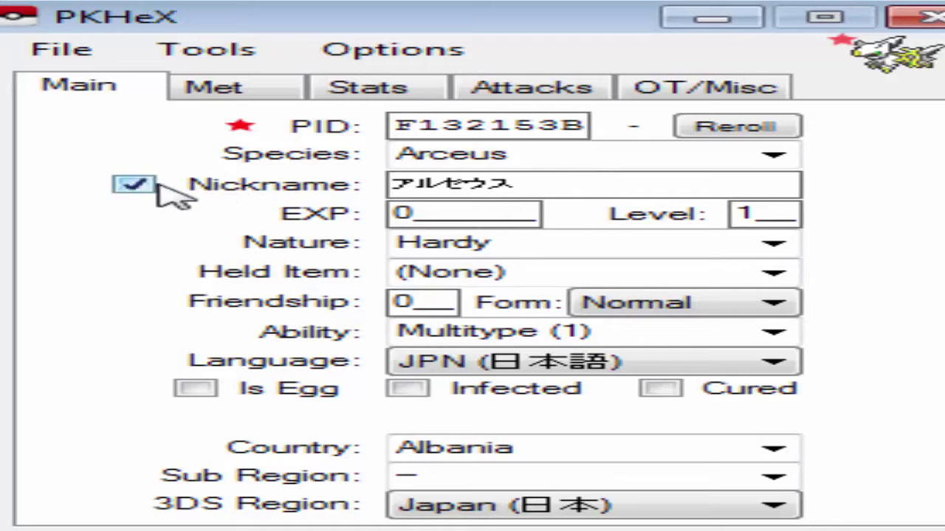
left_click(721, 181)
key("BackSpace")
key("BackSpace")
key("BackSpace")
key("BackSpace")
key("BackSpace")
type("DEUS")
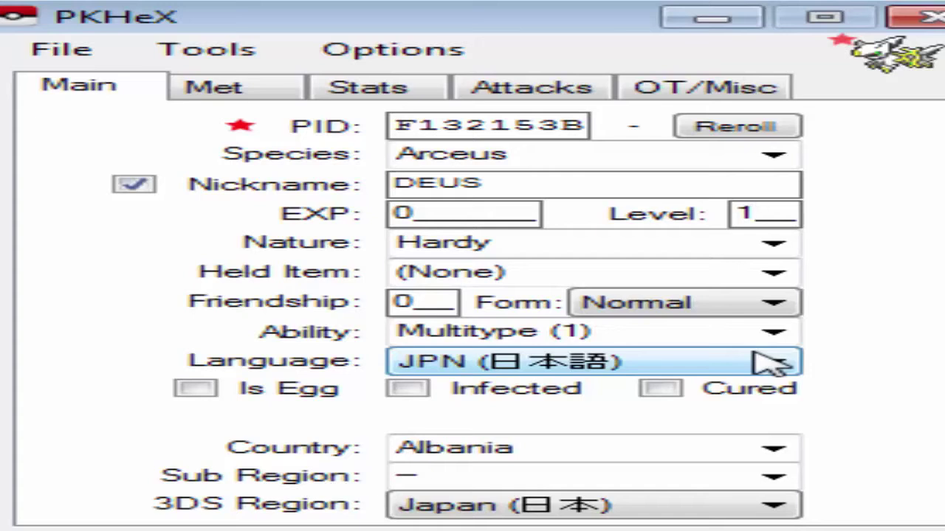
type("00")
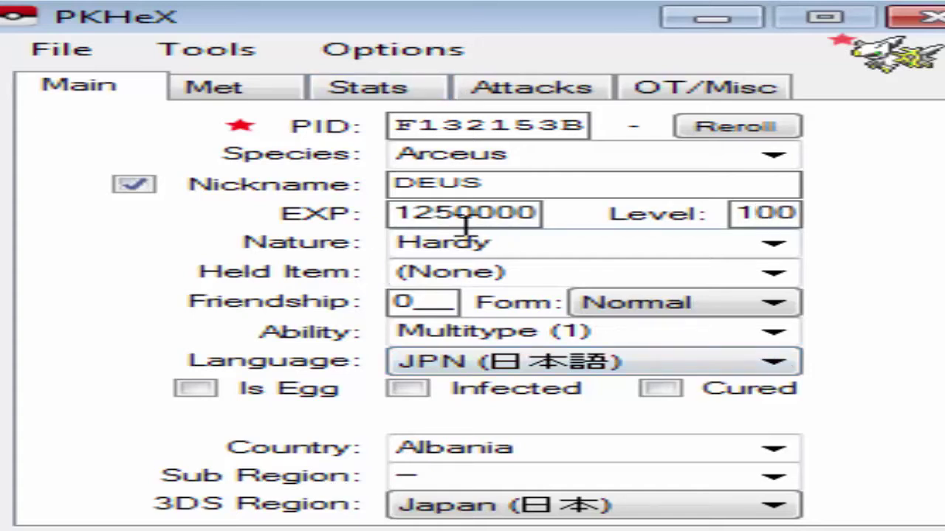
Set Arceus's nature to Timid and give it an Ability Capsule to hold
left_click(775, 245)
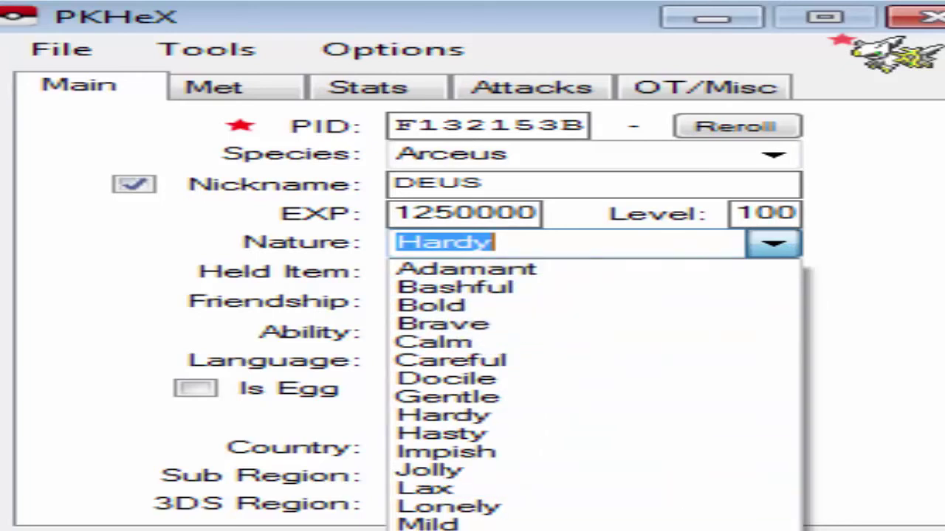
left_click(442, 528)
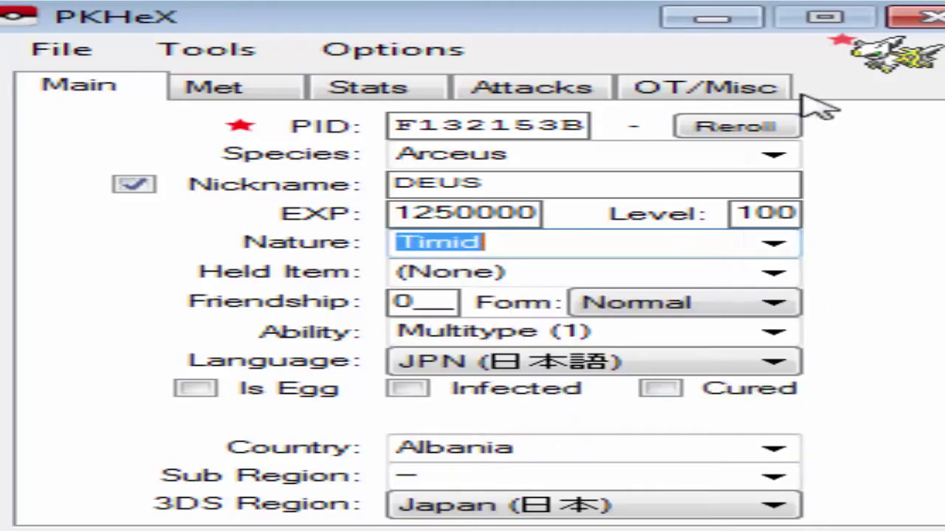
left_click(783, 274)
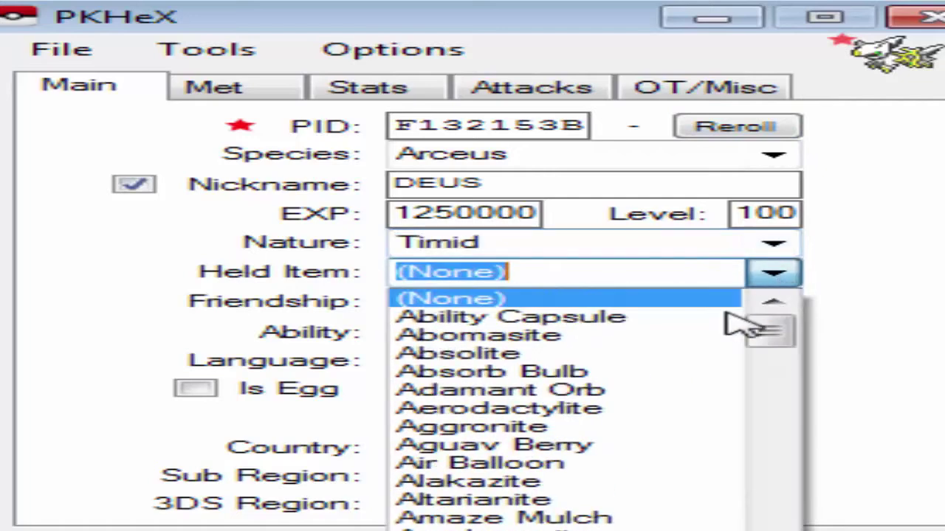
scroll(591, 458, "down", 10)
scroll(583, 454, "down", 18)
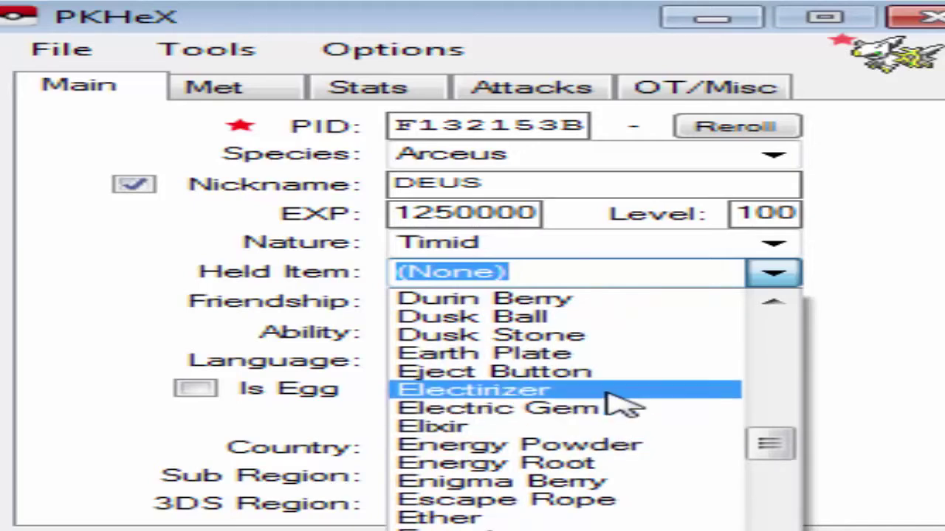
scroll(628, 411, "up", 20)
scroll(628, 411, "up", 15)
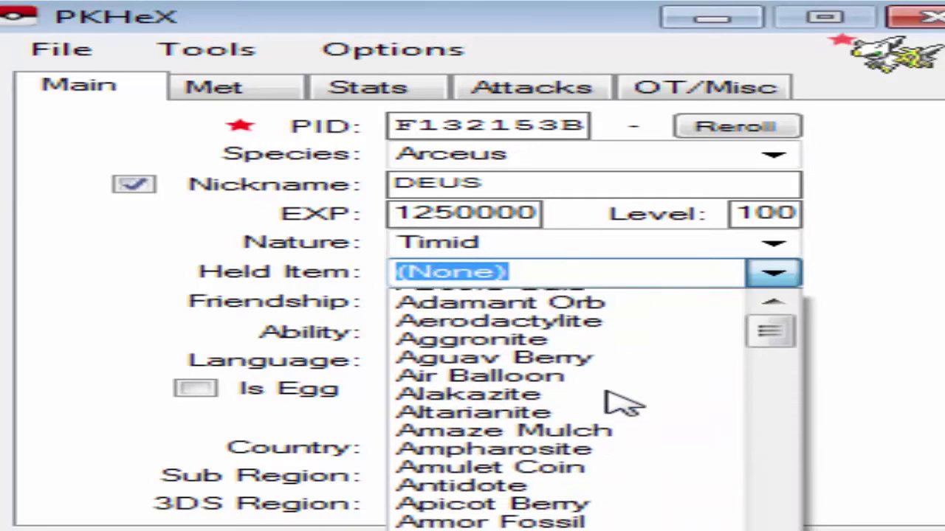
left_click(772, 276)
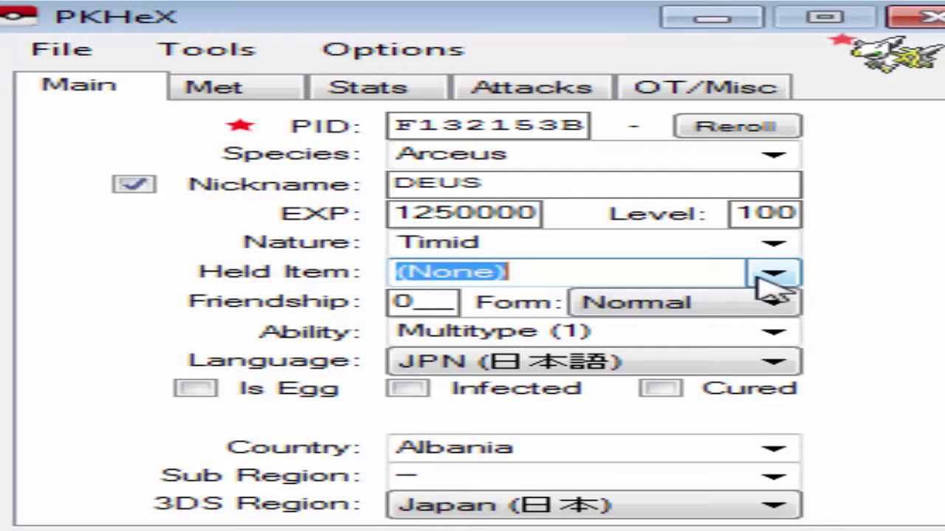
left_click(758, 281)
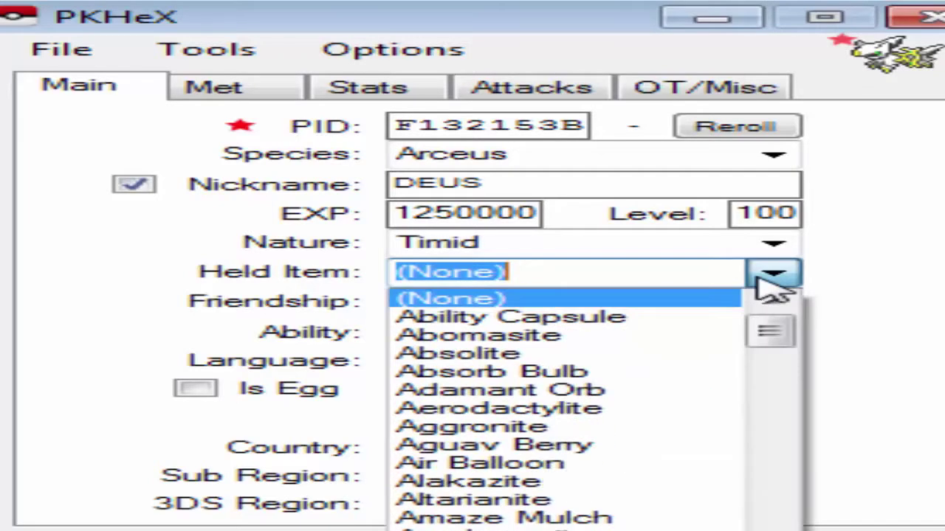
left_click(580, 319)
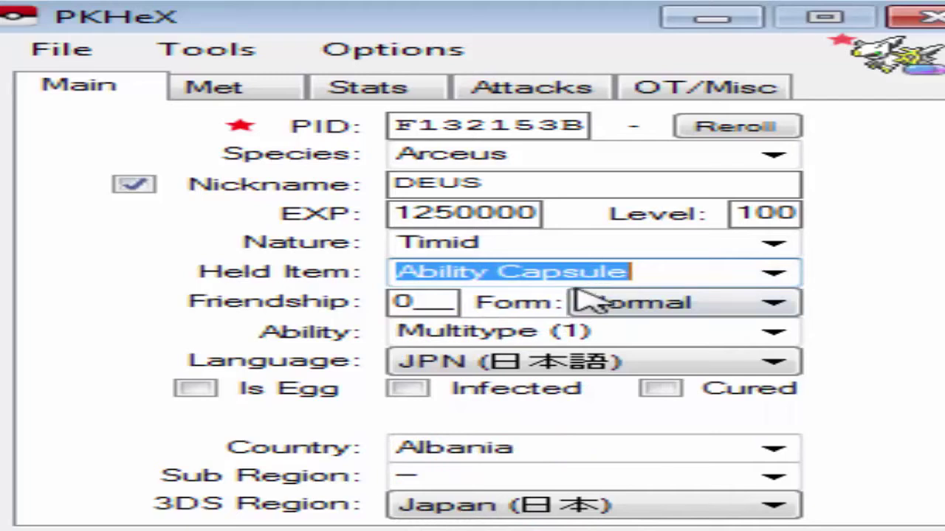
Replace the Friendship value 0 with 255
left_click(414, 302)
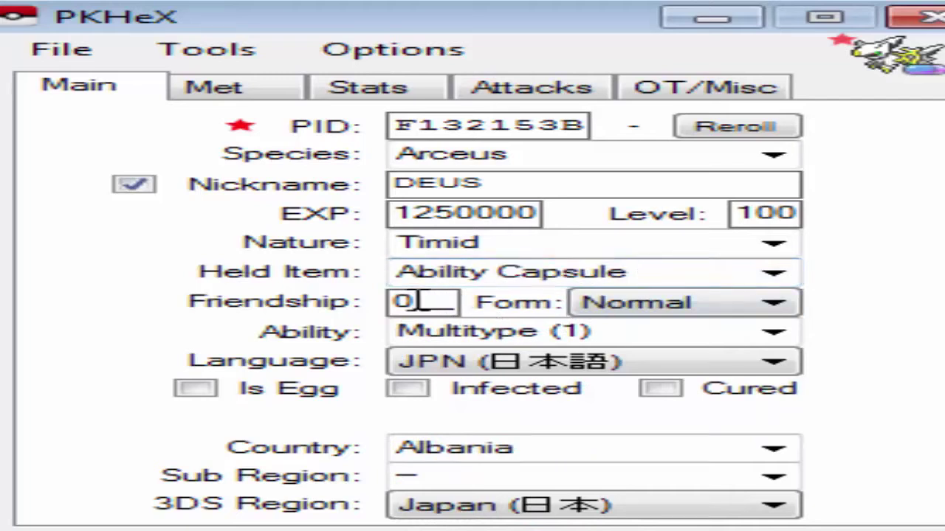
key("BackSpace")
type("255")
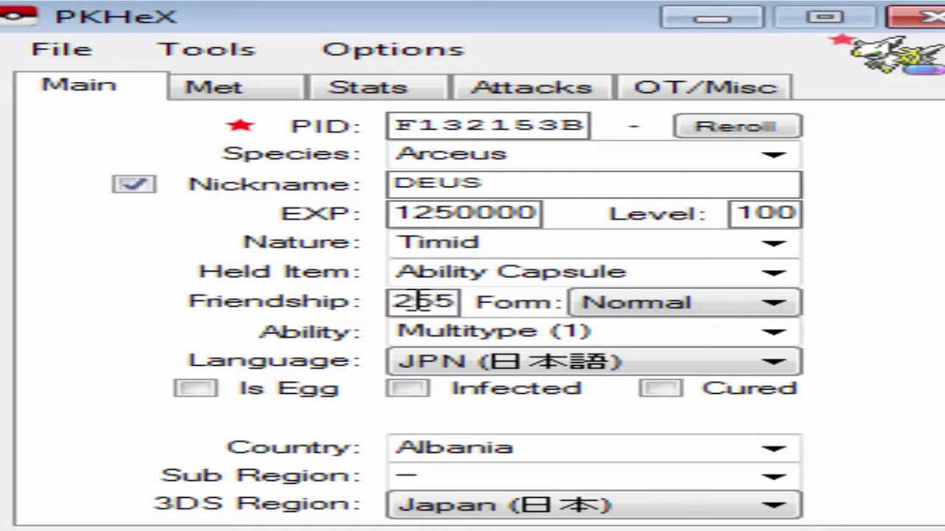
key("BackSpace")
key("BackSpace")
key("BackSpace")
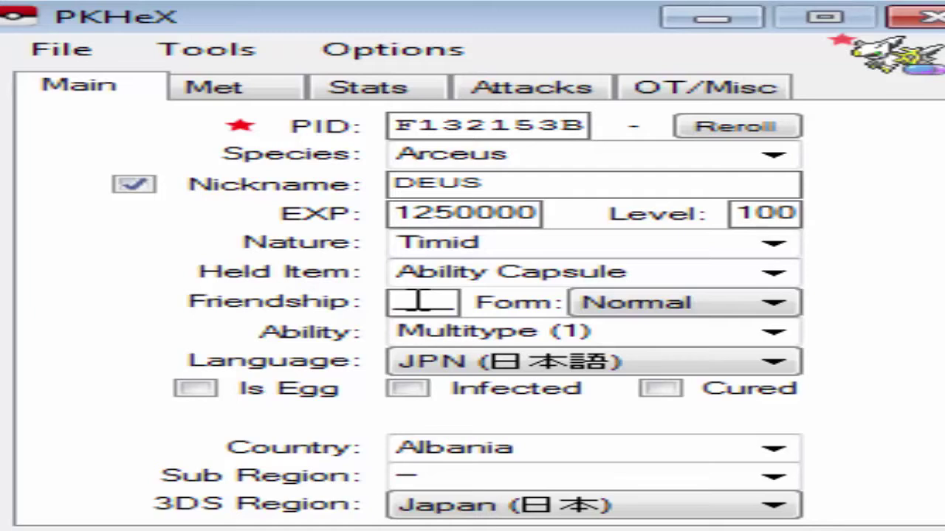
type("255")
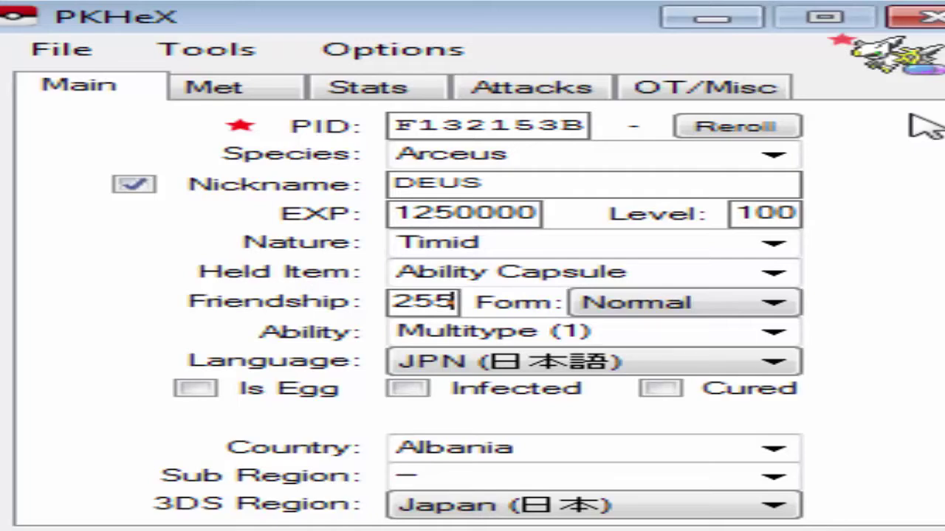
Change Arceus to its Dark form, keeping the Multitype (1) ability
left_click(642, 307)
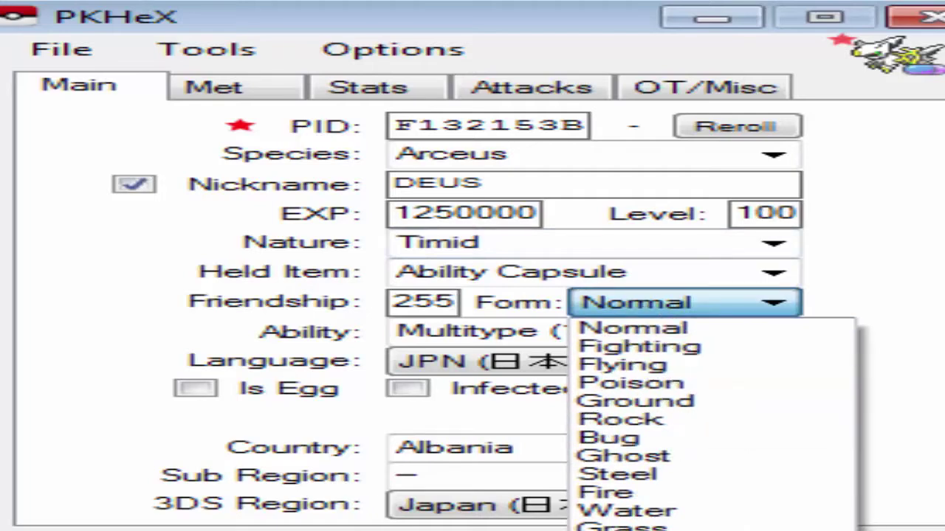
left_click(624, 530)
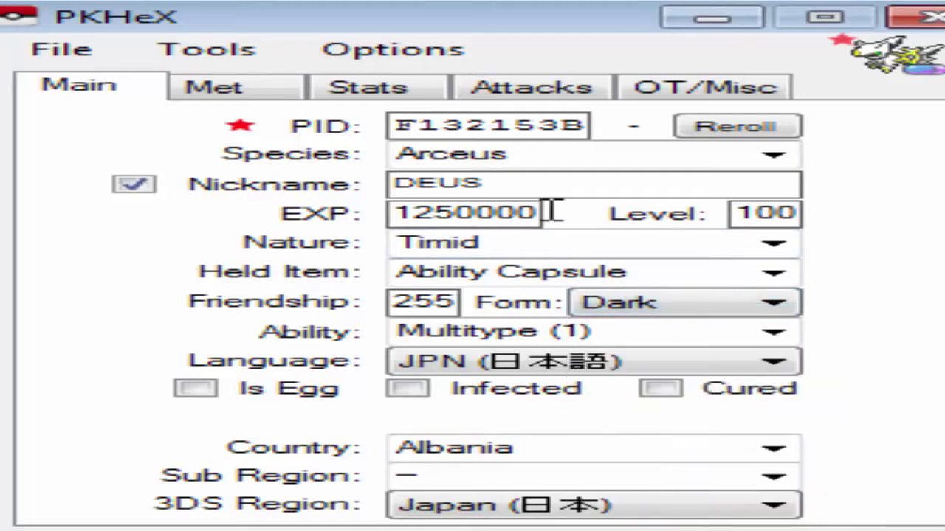
left_click(775, 334)
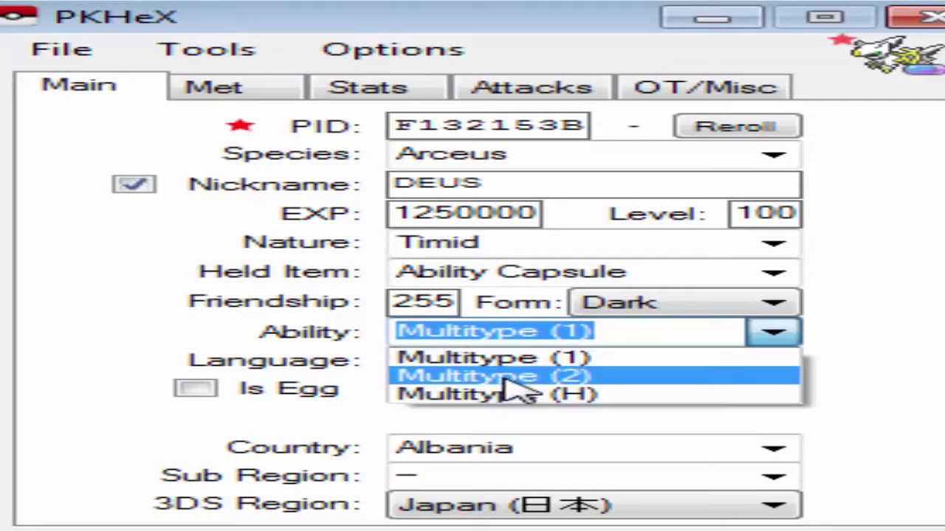
left_click(783, 333)
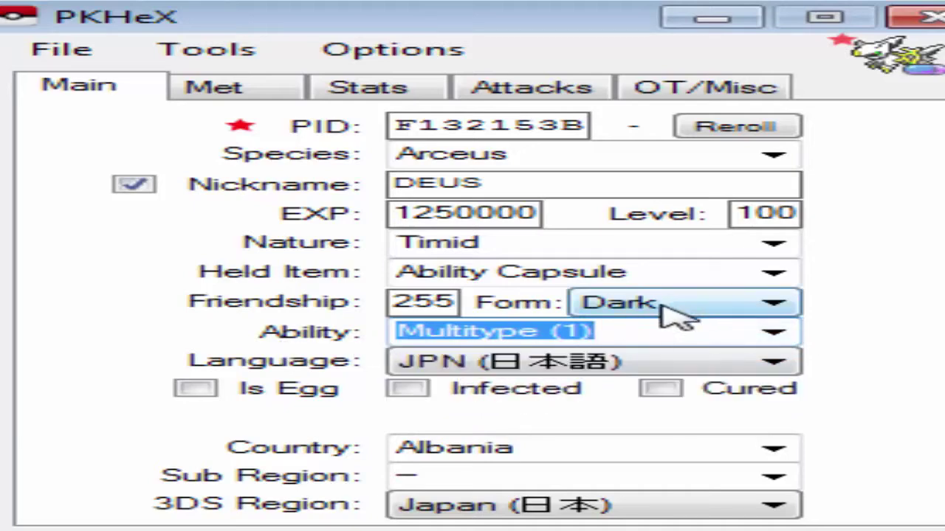
left_click(771, 334)
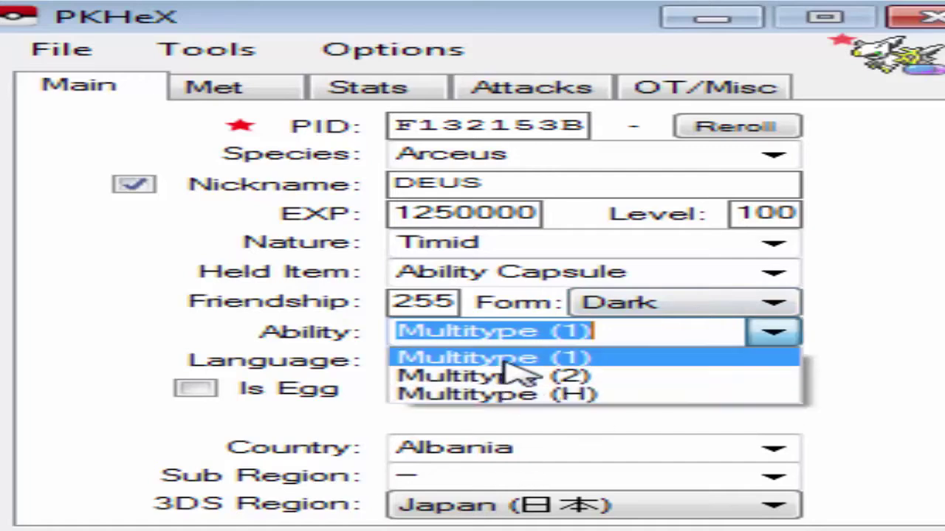
left_click(854, 344)
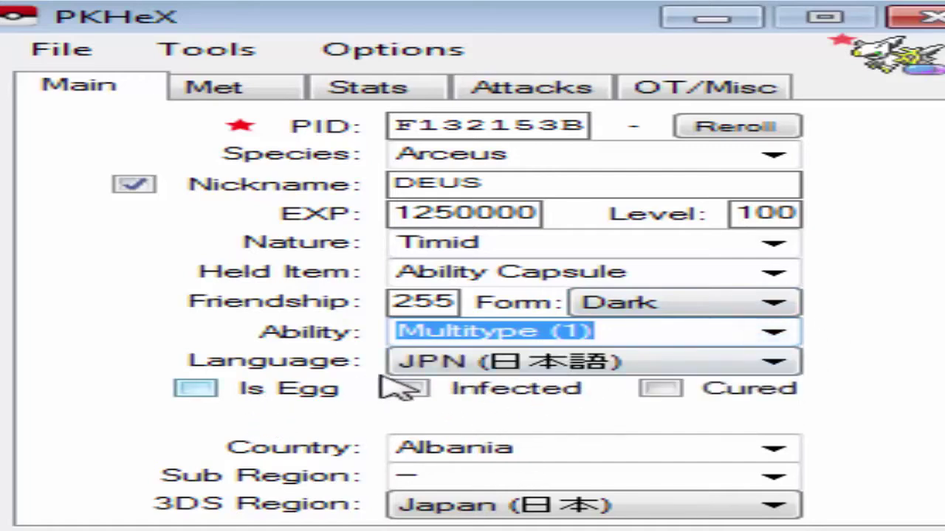
left_click(449, 363)
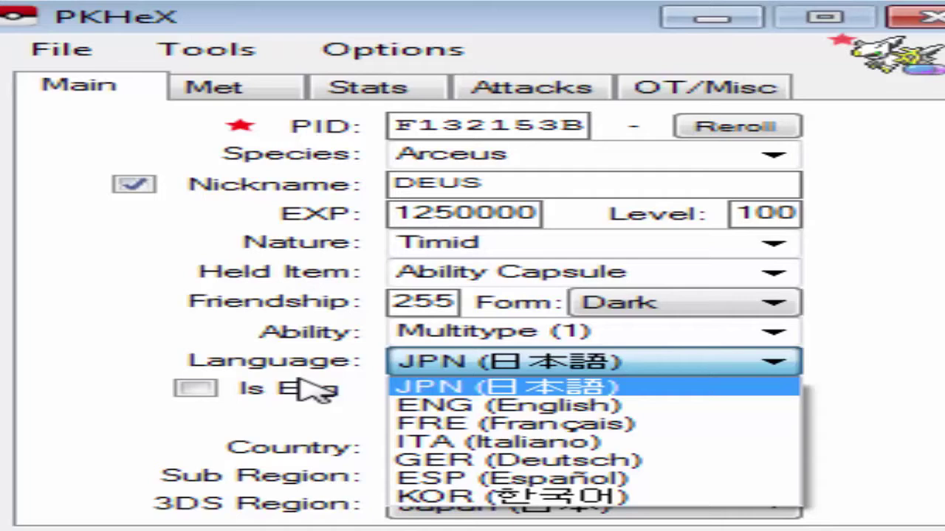
Set the language to ENG and mark Pokérus as cured with strain 4
left_click(587, 411)
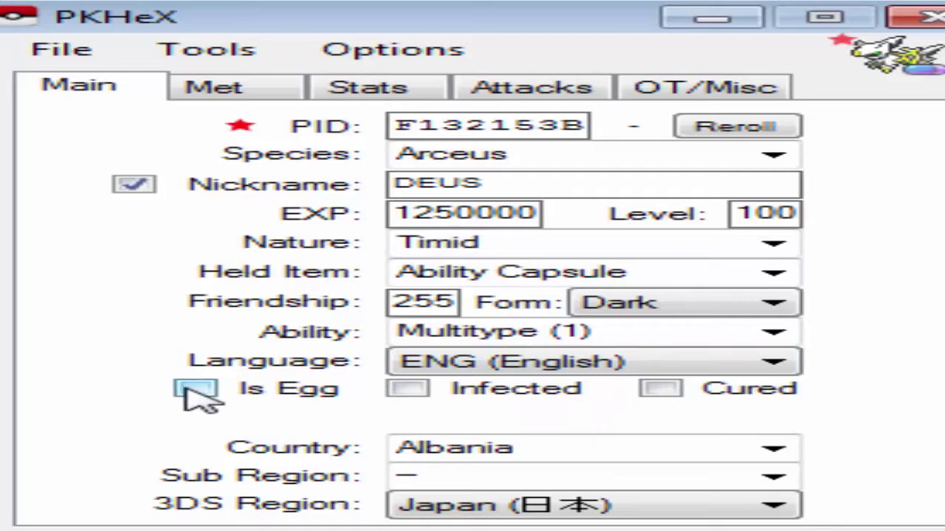
left_click(668, 391)
left_click(606, 417)
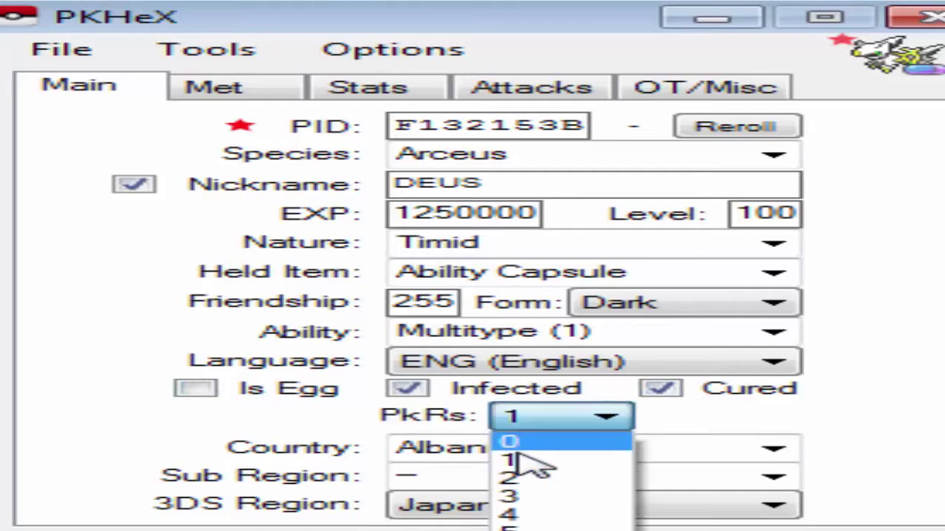
left_click(511, 515)
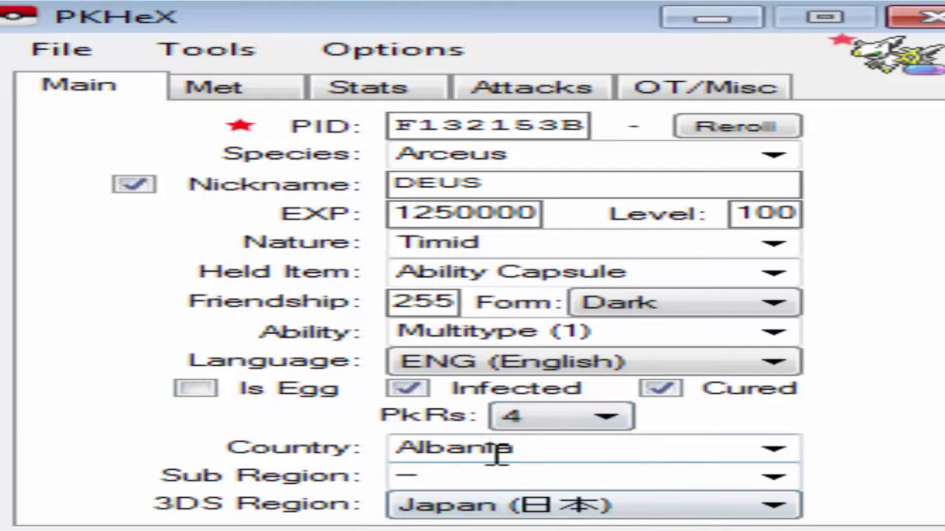
Set country Brazil, sub region Acre and 3DS region Americas (NA/SA)
left_click(773, 451)
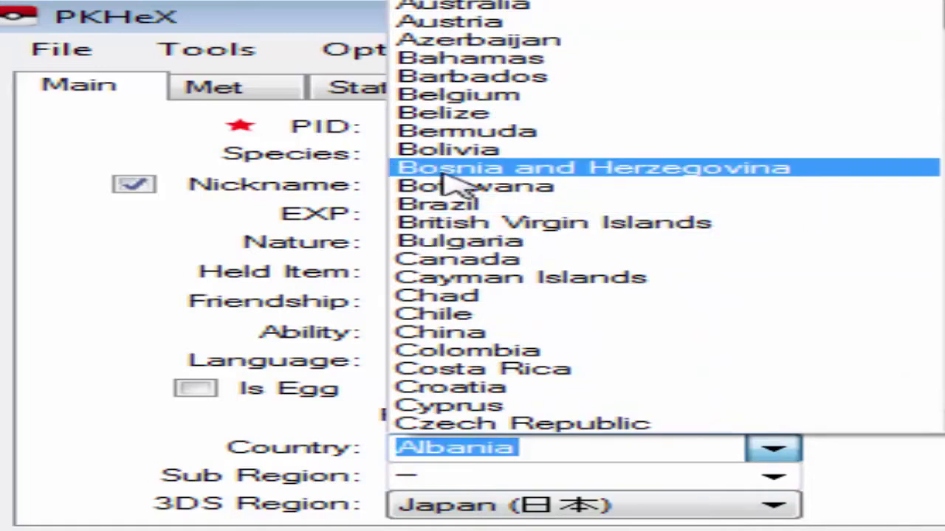
left_click(542, 209)
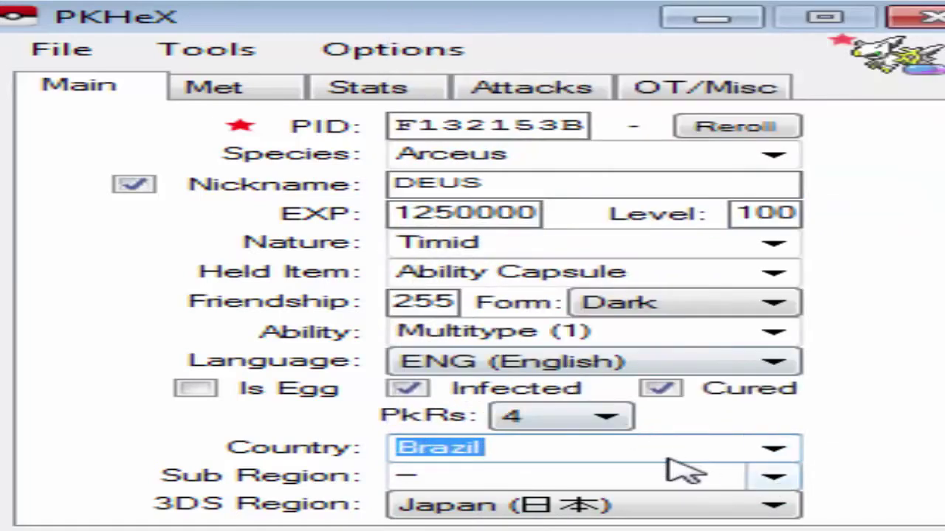
left_click(771, 480)
left_click(600, 2)
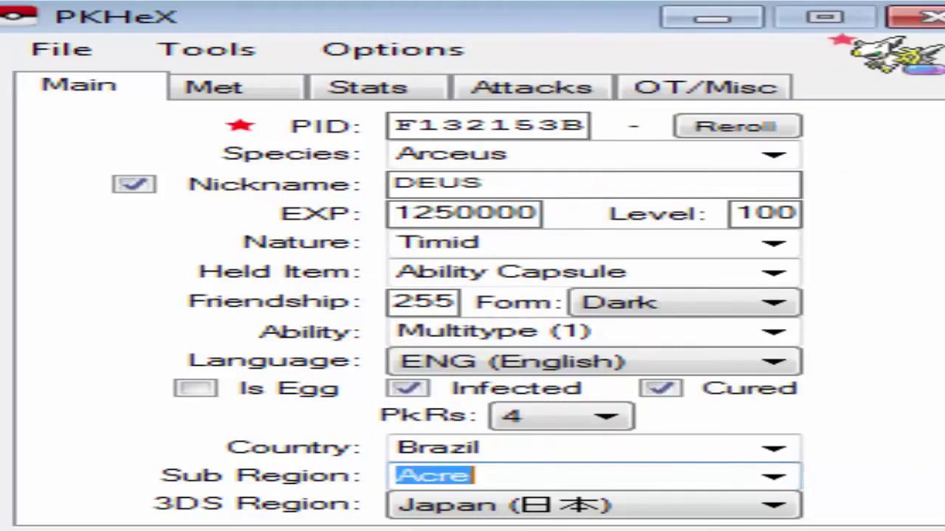
left_click(639, 507)
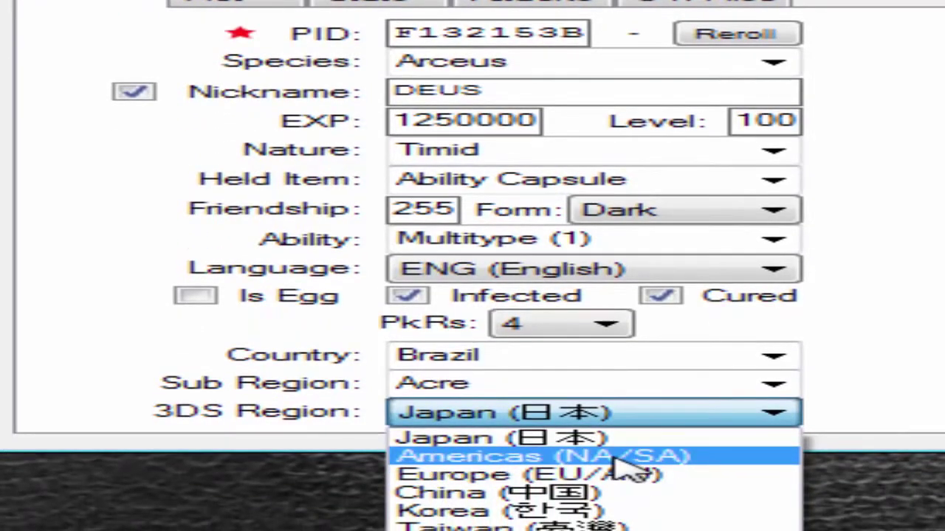
left_click(619, 464)
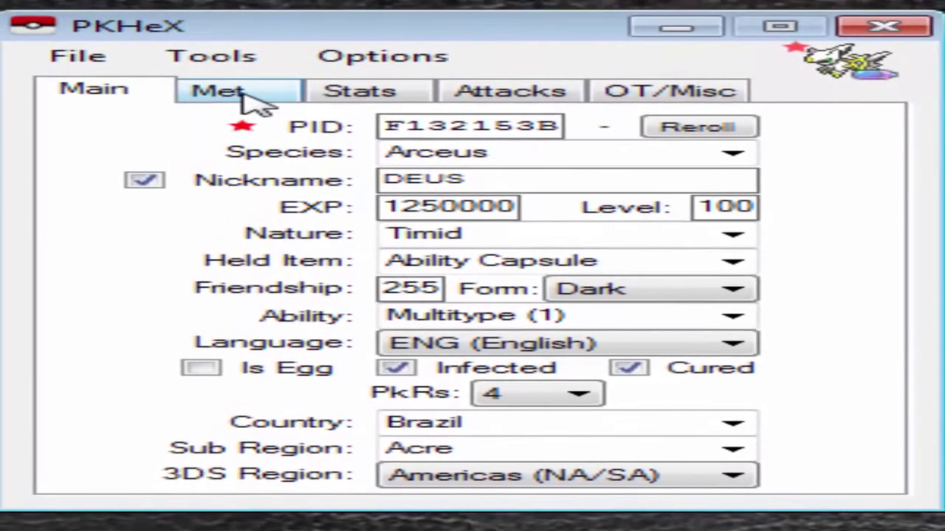
Keep AS as the origin game on the Met page
left_click(244, 8)
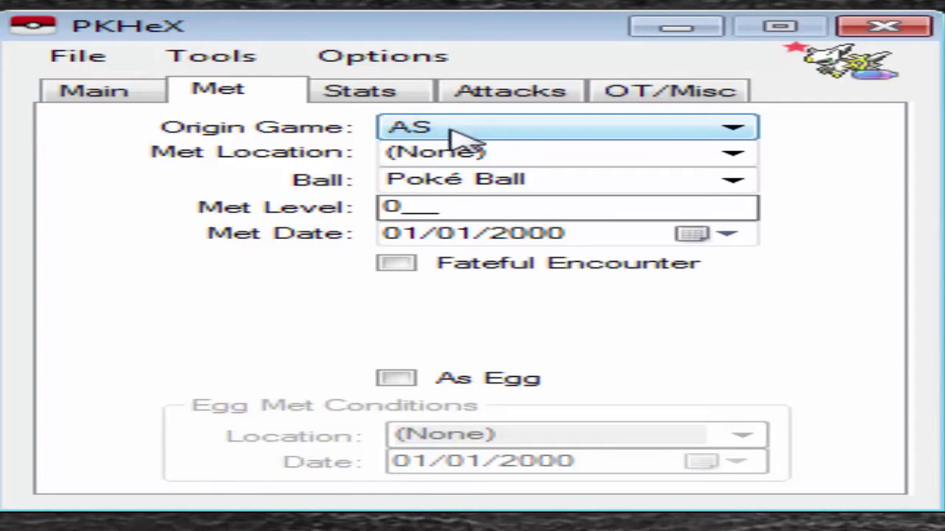
left_click(454, 137)
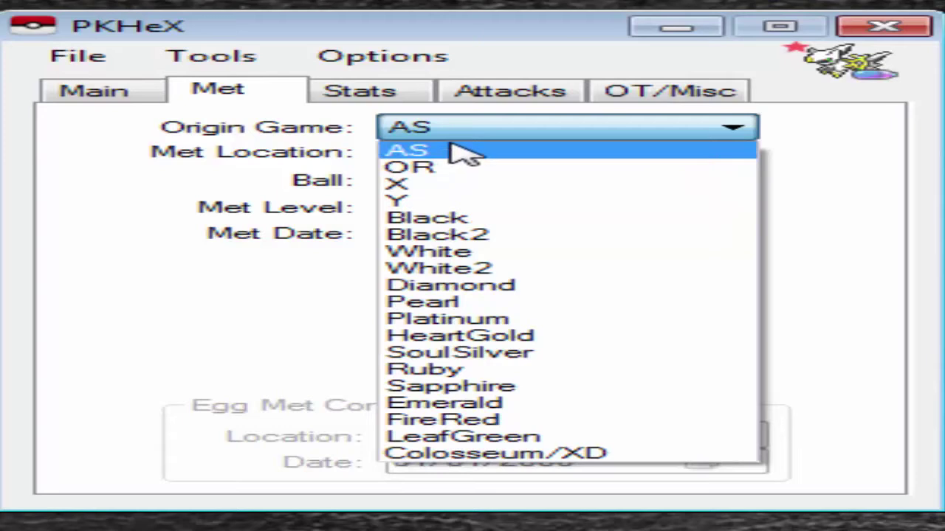
left_click(489, 148)
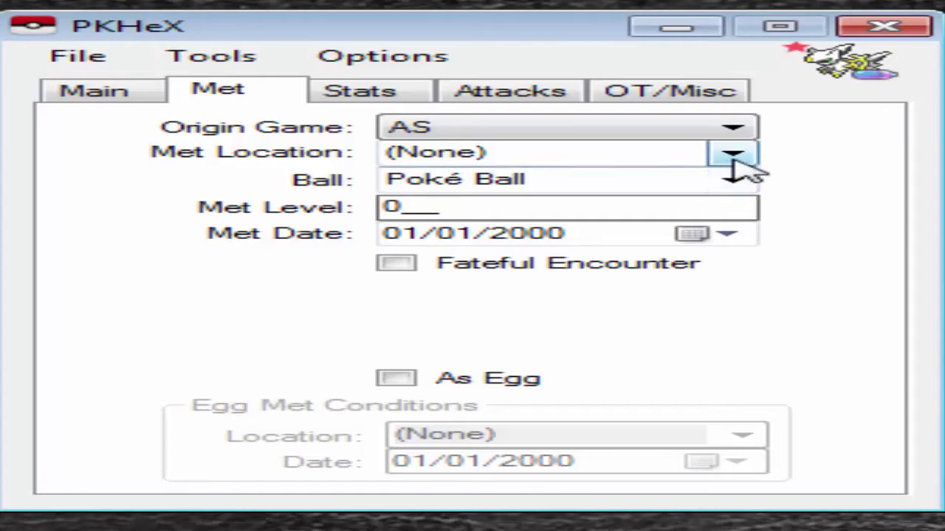
Set the met location to a Link Trade (Egg)
left_click(732, 155)
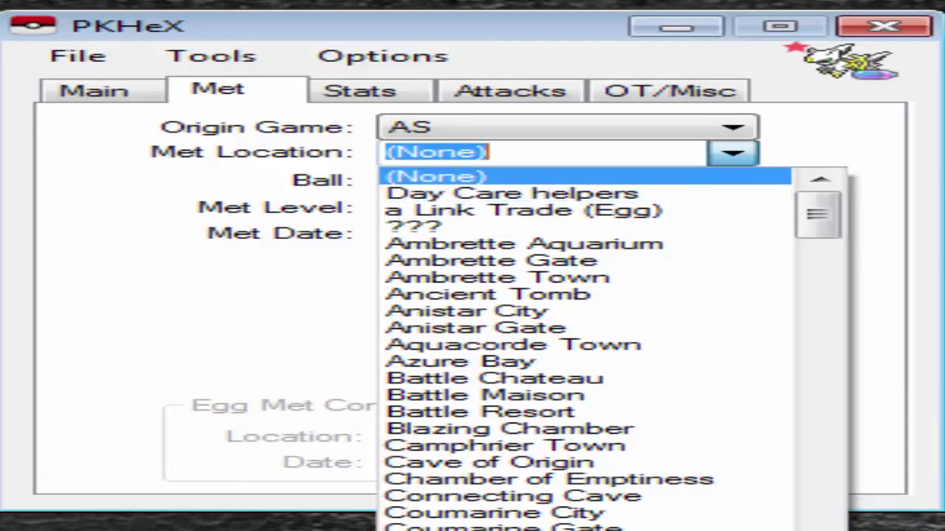
left_click(553, 212)
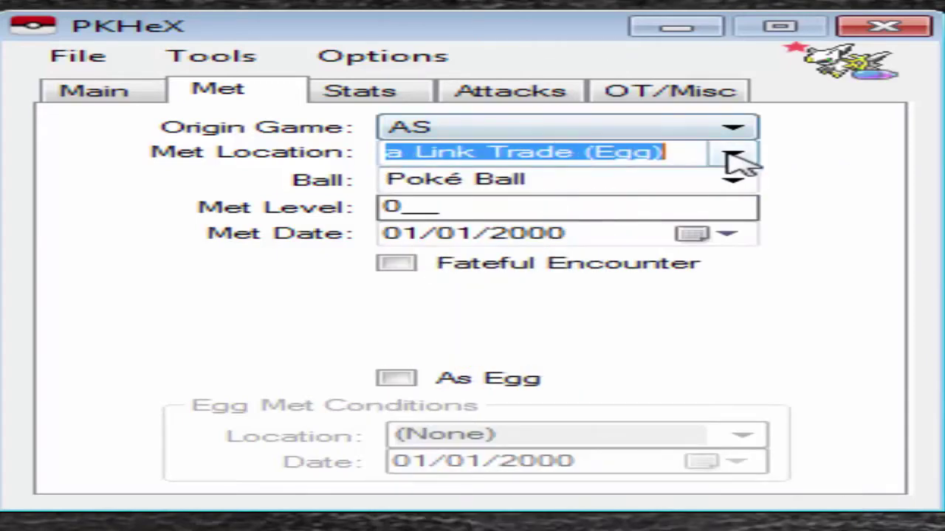
left_click(729, 153)
scroll(601, 196, "down", 5)
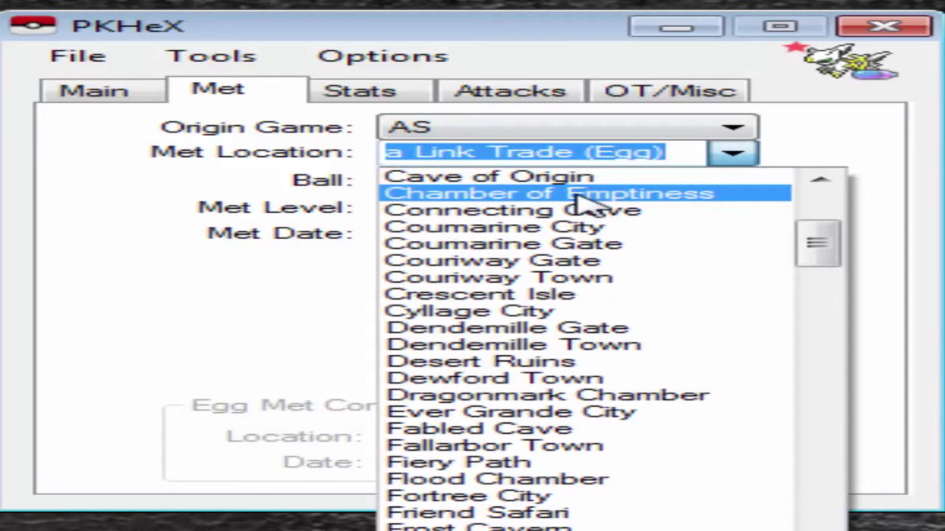
scroll(598, 203, "up", 1)
scroll(599, 204, "up", 5)
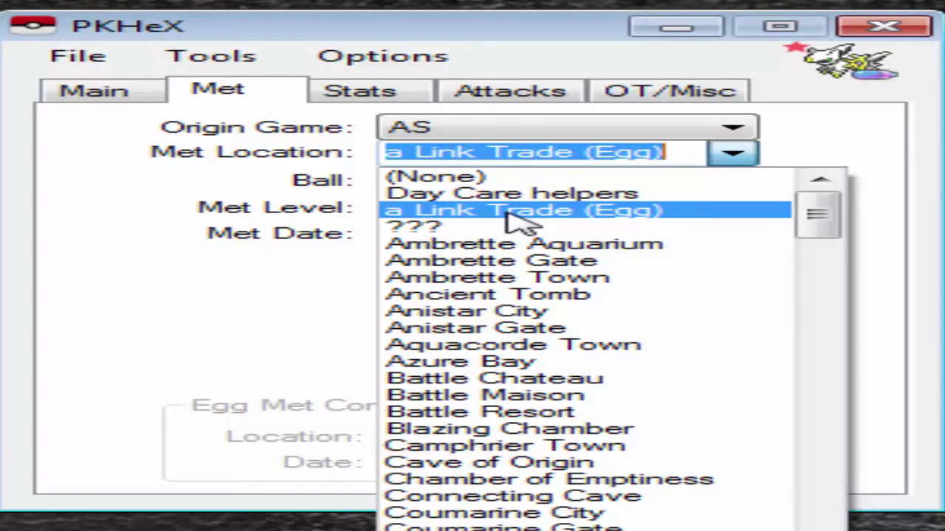
left_click(516, 214)
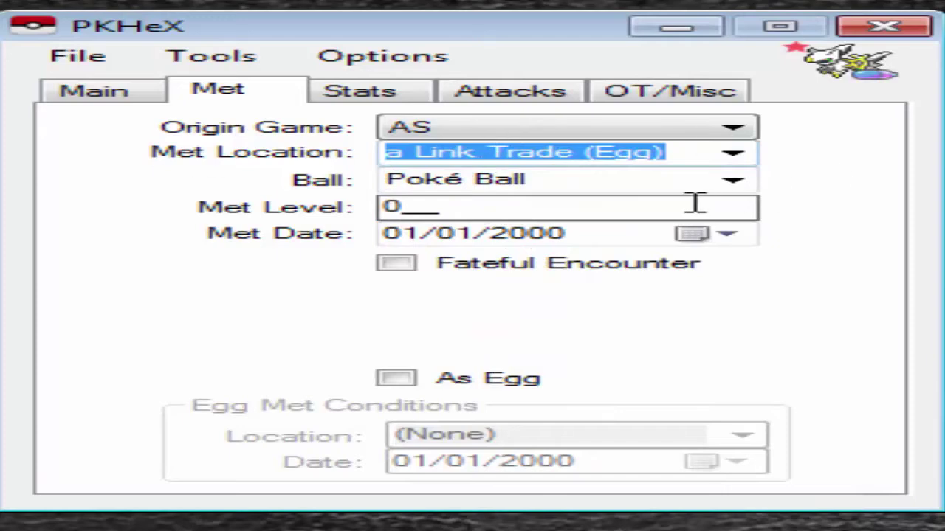
left_click(732, 183)
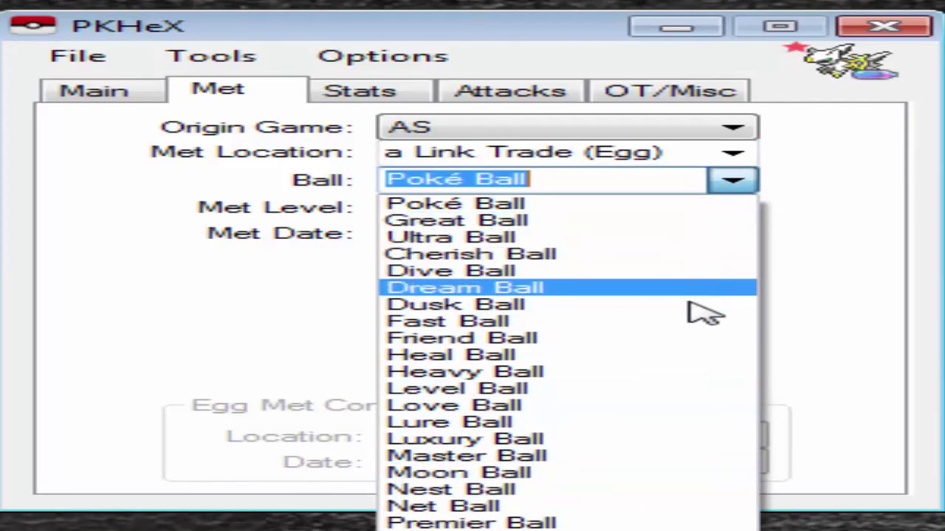
Set the ball to Premier Ball and the met level to 60, leaving fateful encounter off
type("premier")
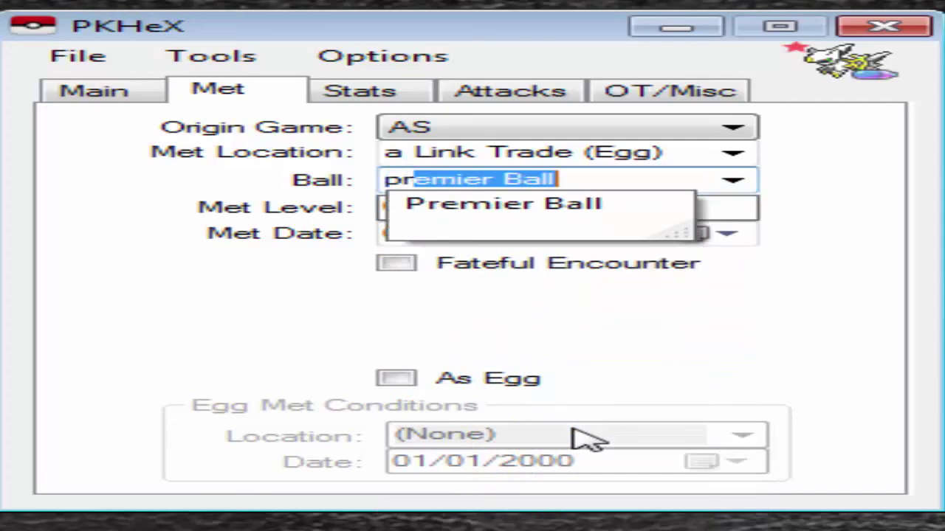
key("Return")
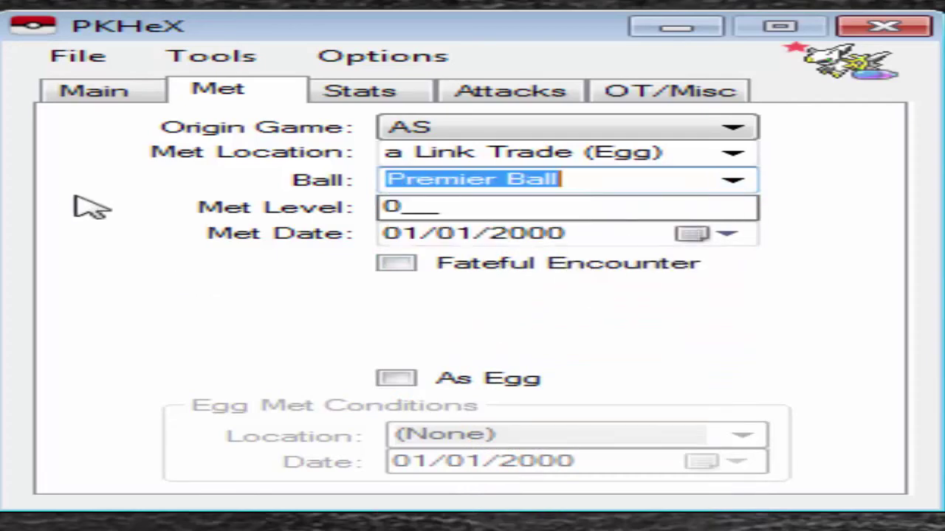
left_click(405, 209)
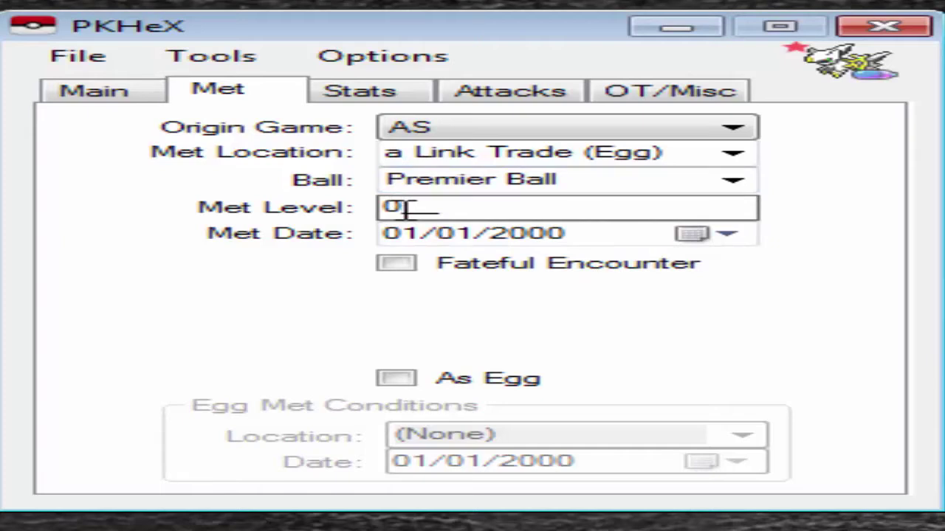
type("60")
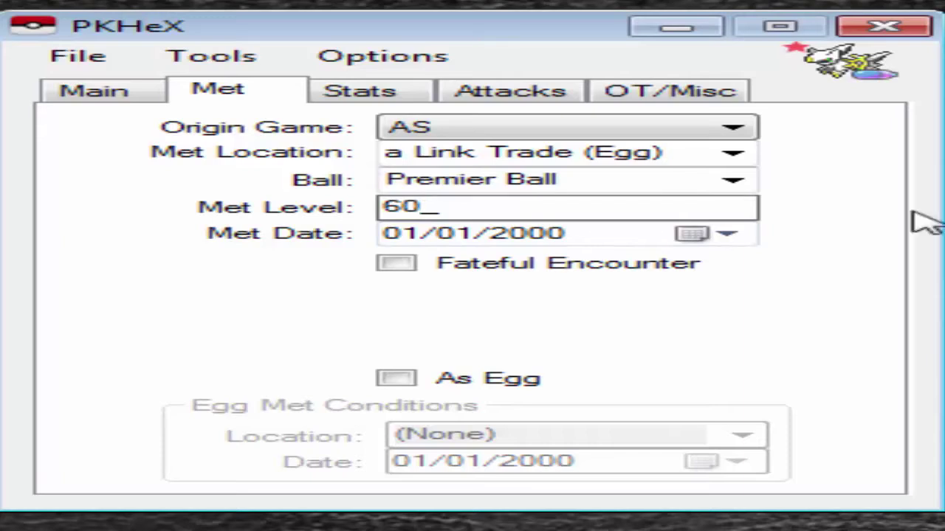
left_click(464, 266)
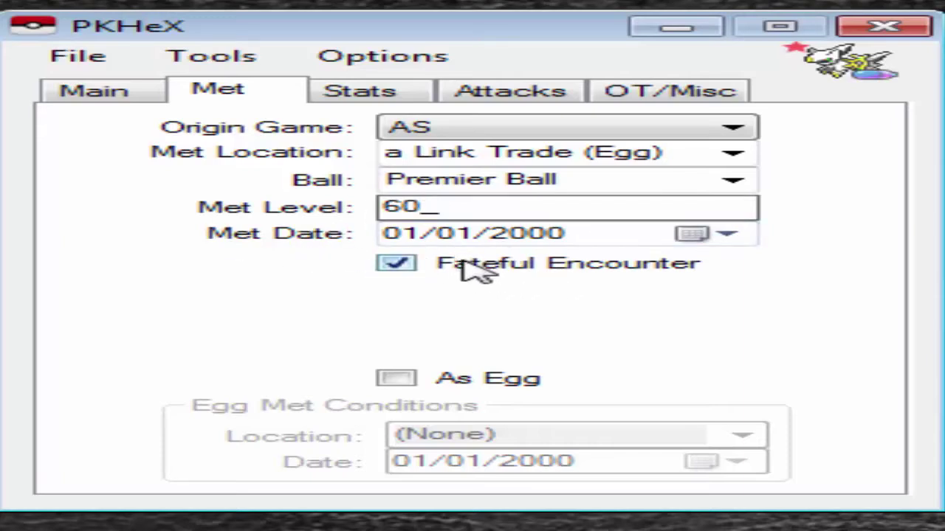
left_click(400, 260)
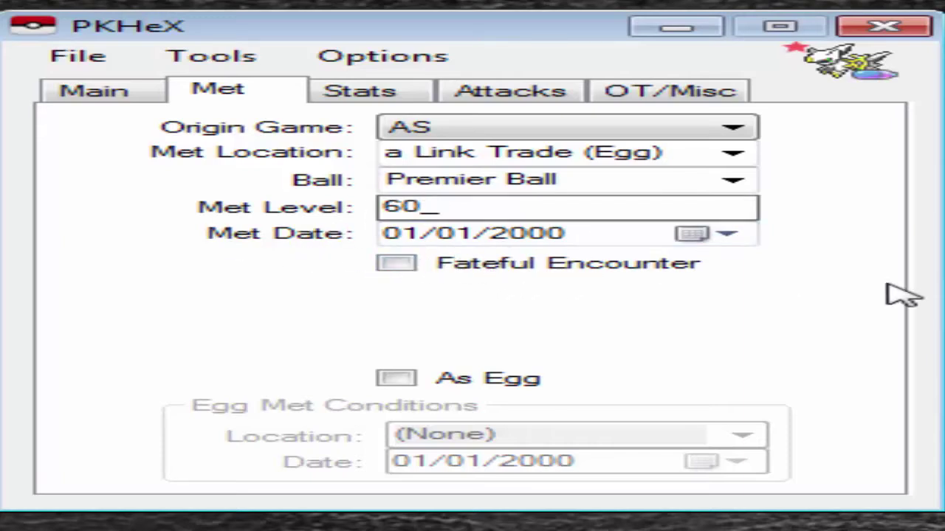
Set the met date to 26/01/2015 and leave the met-as-egg option unchecked
left_click(689, 233)
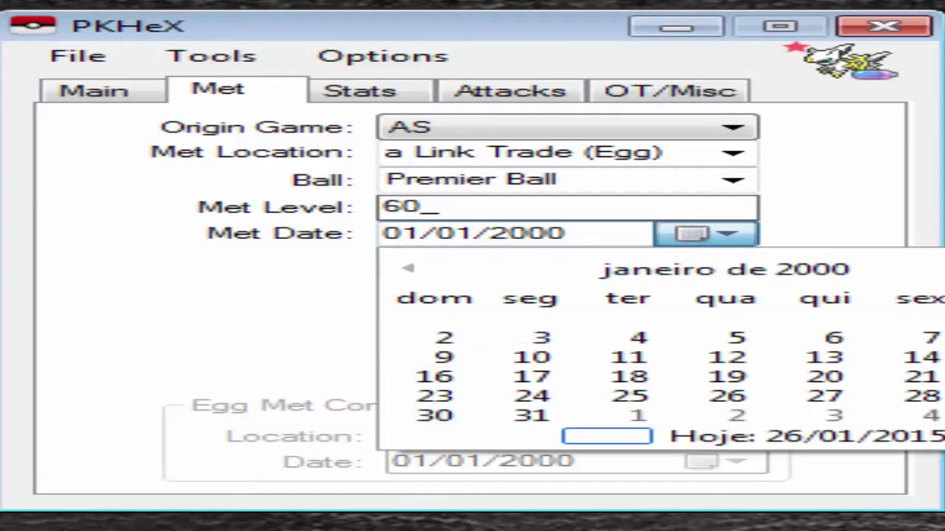
left_click(627, 437)
left_click(454, 381)
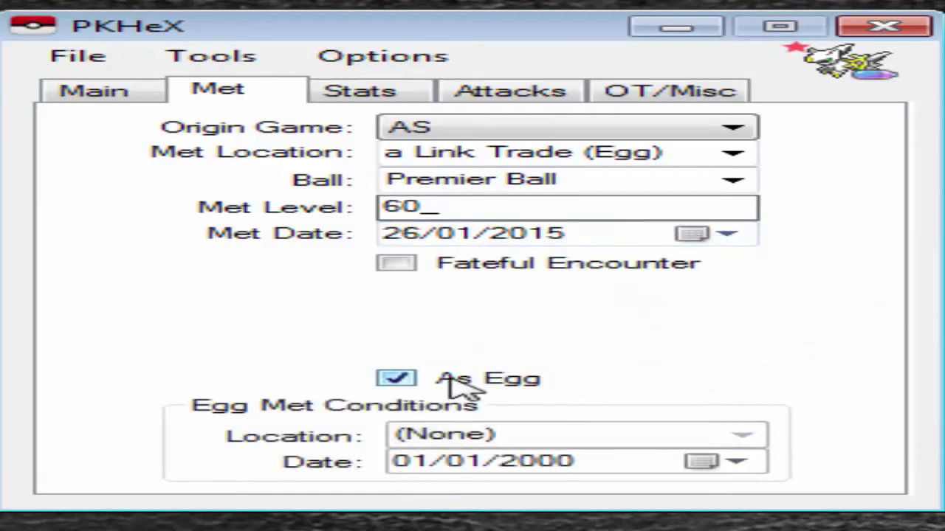
left_click(454, 381)
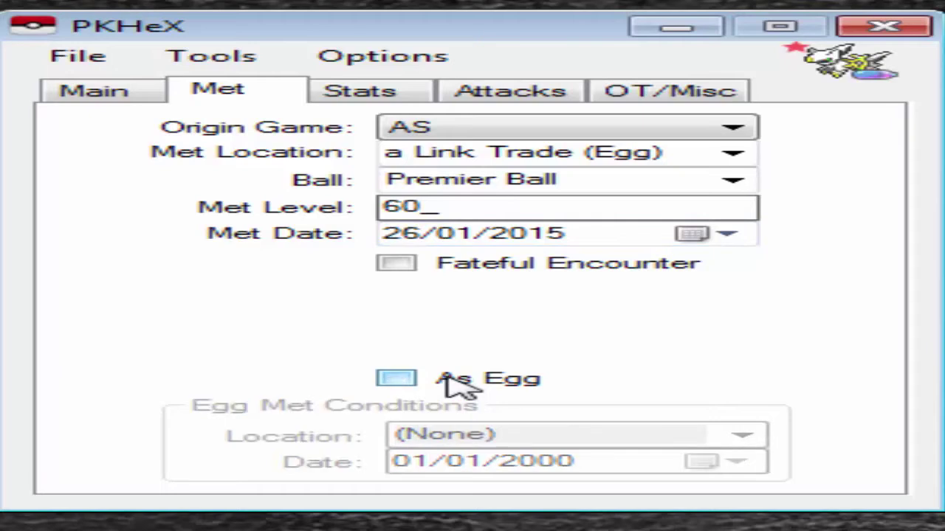
left_click(454, 380)
left_click(454, 380)
left_click(454, 380)
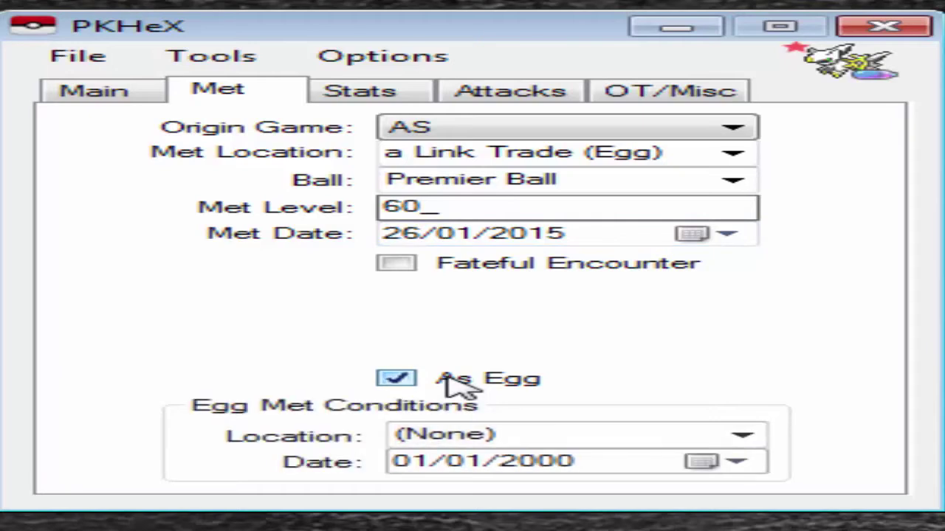
left_click(451, 381)
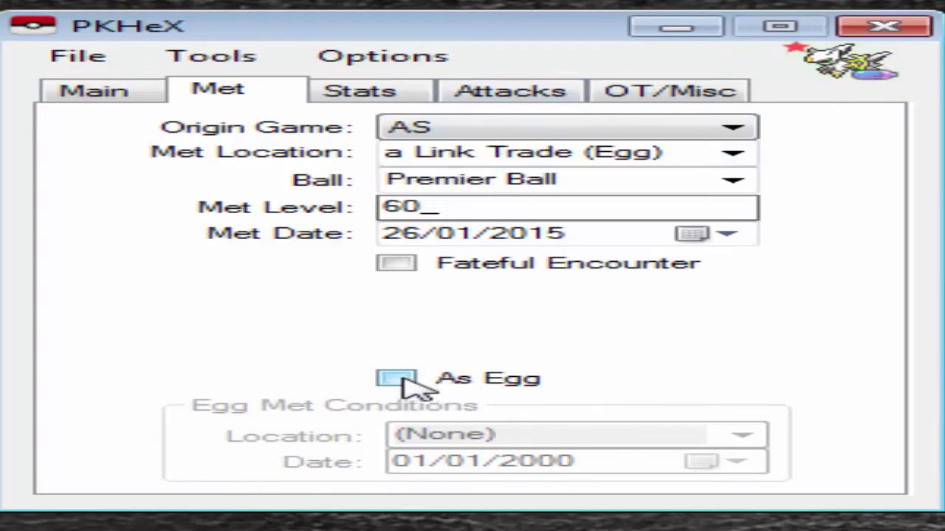
left_click(336, 95)
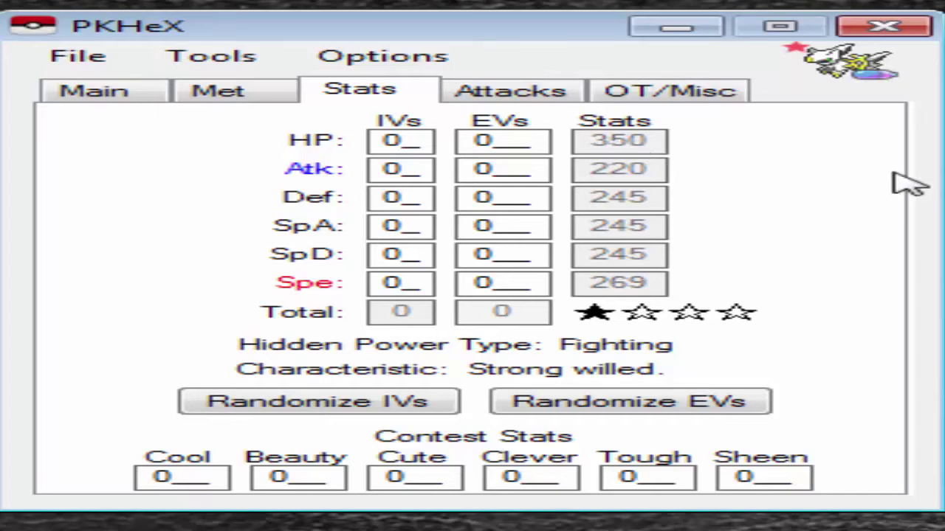
Enter 31 for the HP, Atk, Def, SpA, SpD and Spe IVs, totalling 186
left_click(402, 139)
type("31")
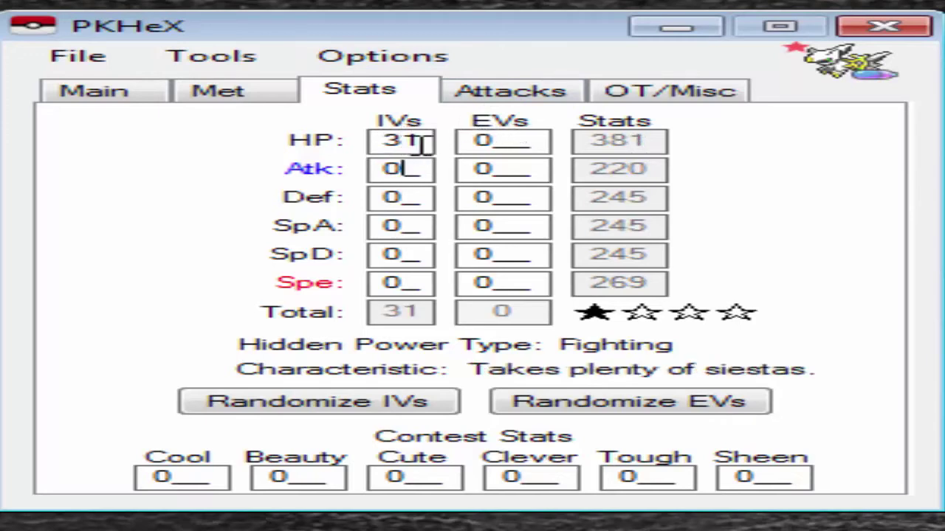
left_click_drag(417, 139, 376, 138)
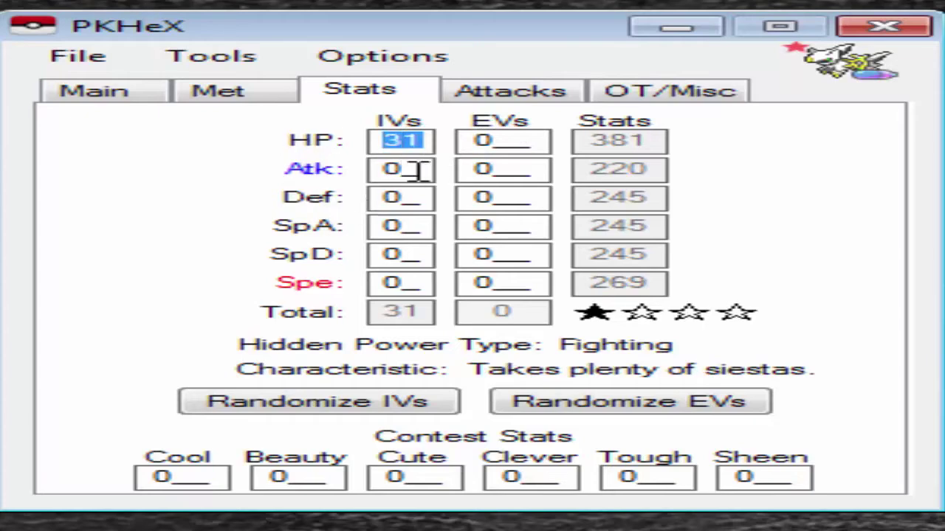
left_click(392, 167)
type("31")
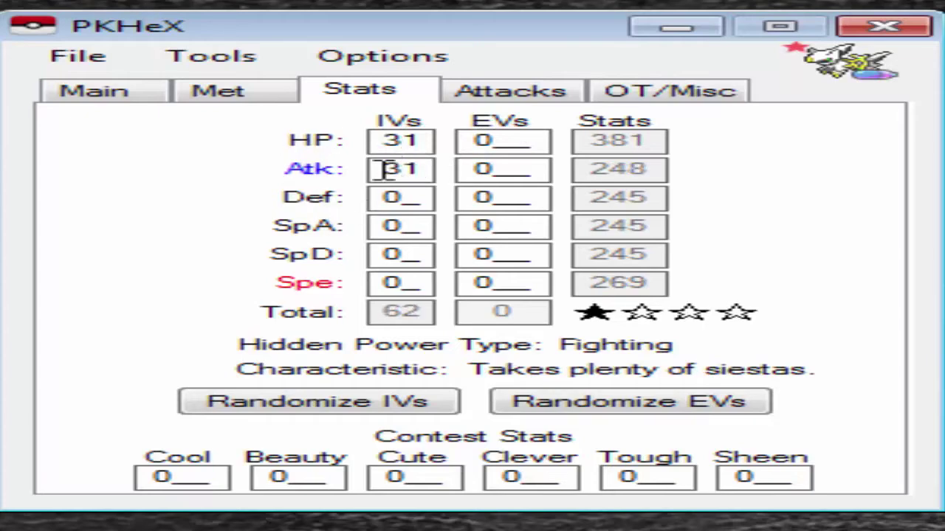
left_click(398, 195)
type("31")
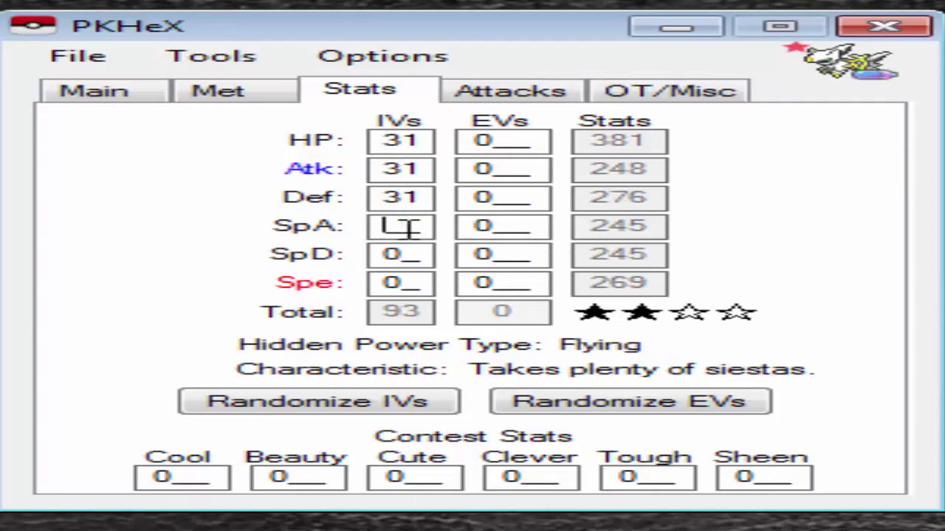
type("31")
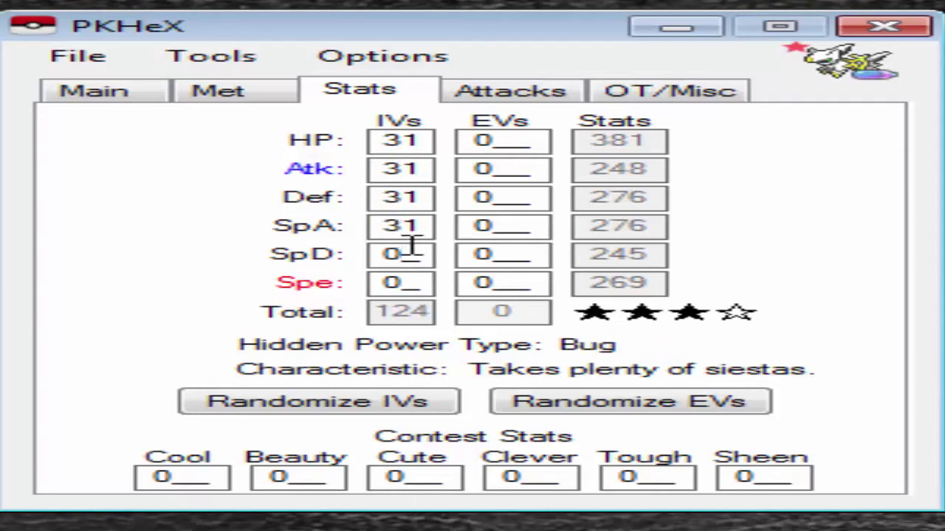
left_click(412, 245)
type("31")
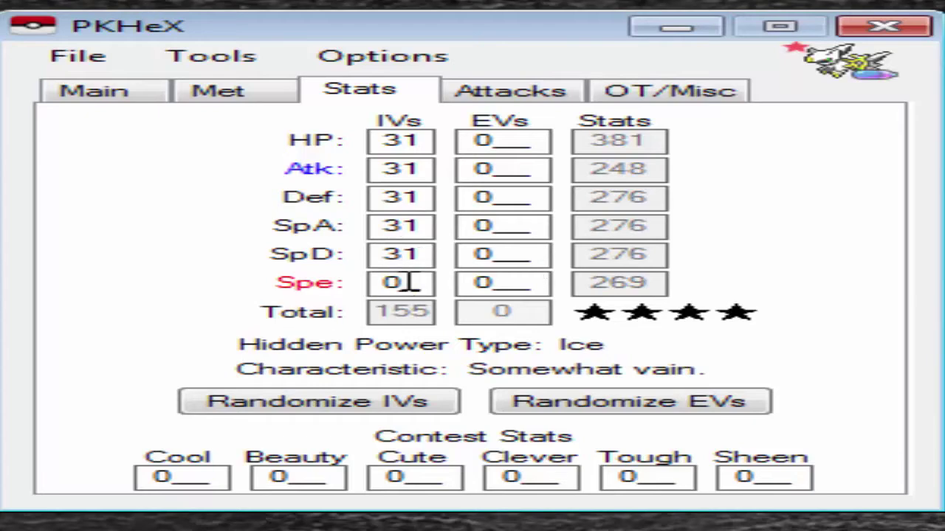
left_click(411, 283)
type("31")
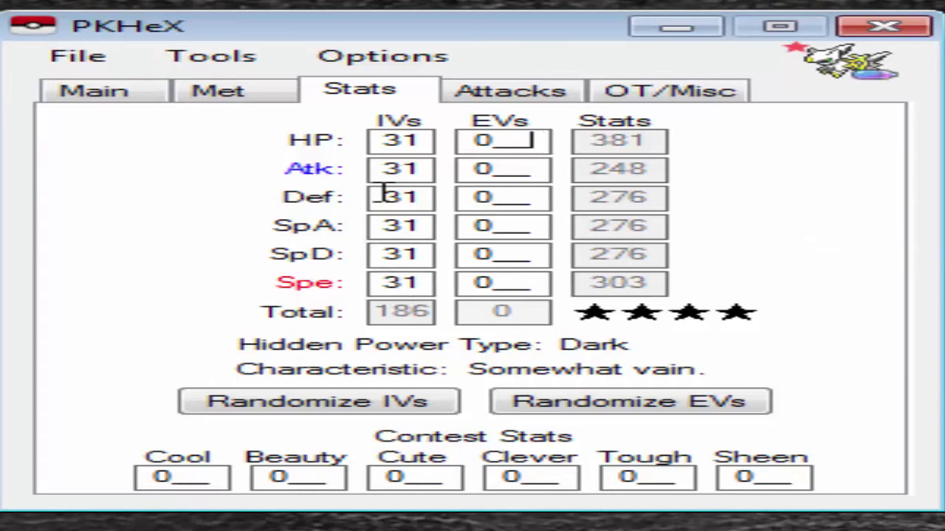
key("Tab")
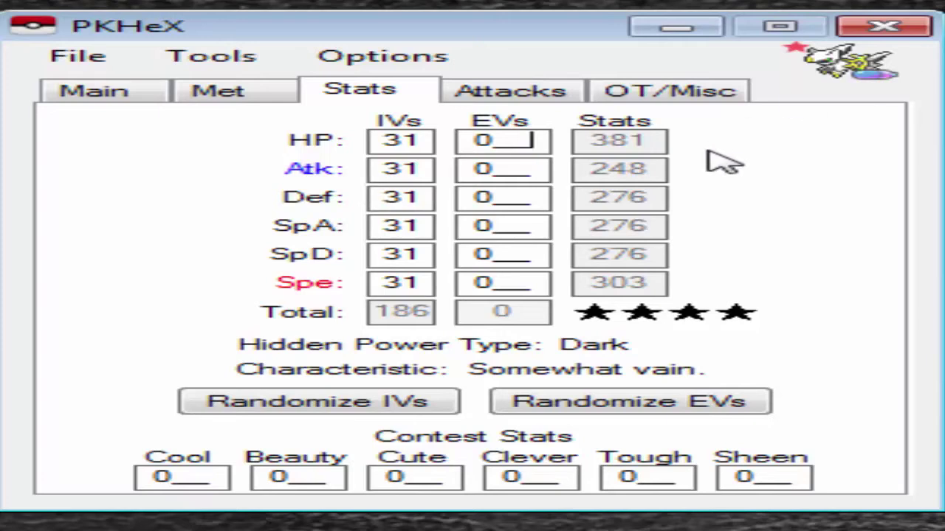
Give the Pokémon EVs of 4 HP, 252 SpA and 252 Spe, totalling 508
key("BackSpace")
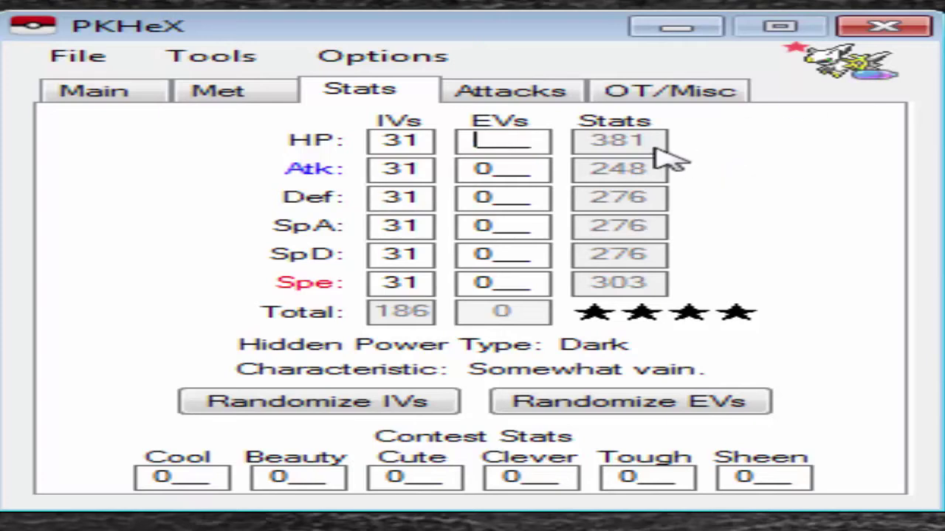
type("4")
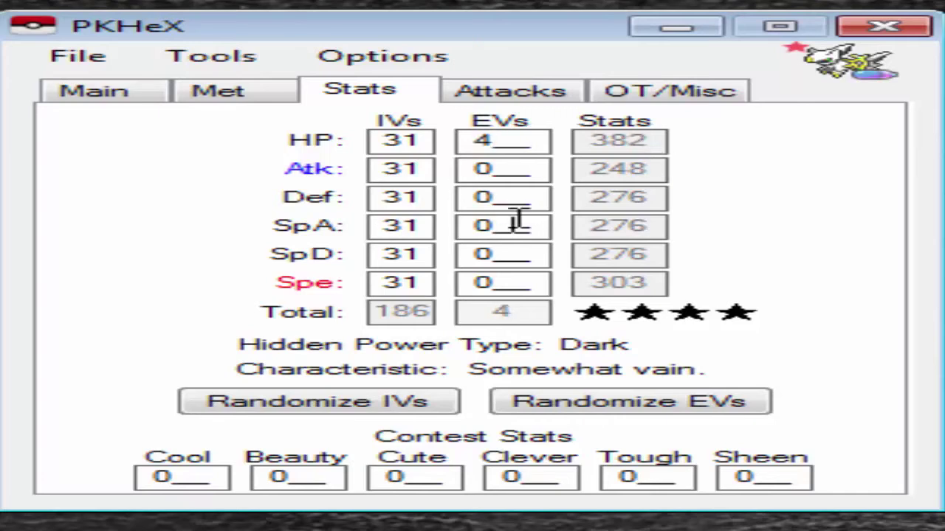
key("BackSpace")
type("252")
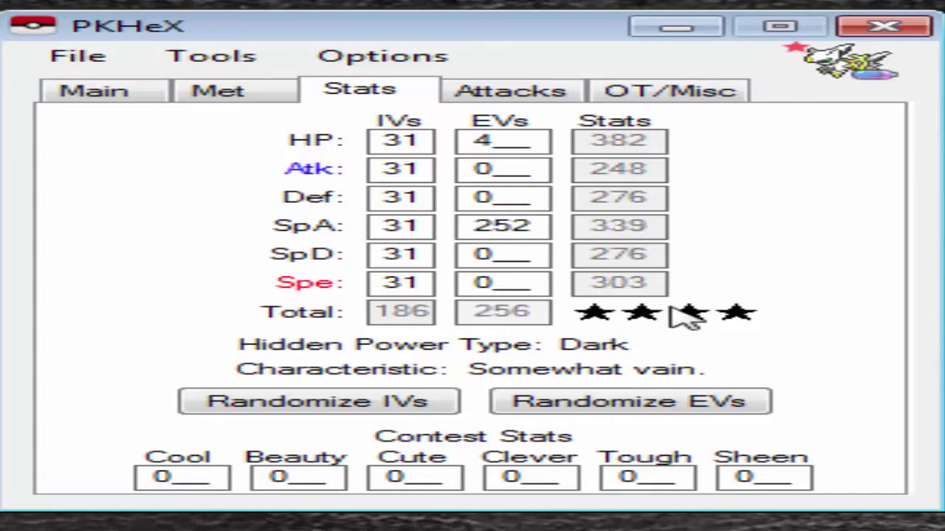
left_click(492, 281)
key("BackSpace")
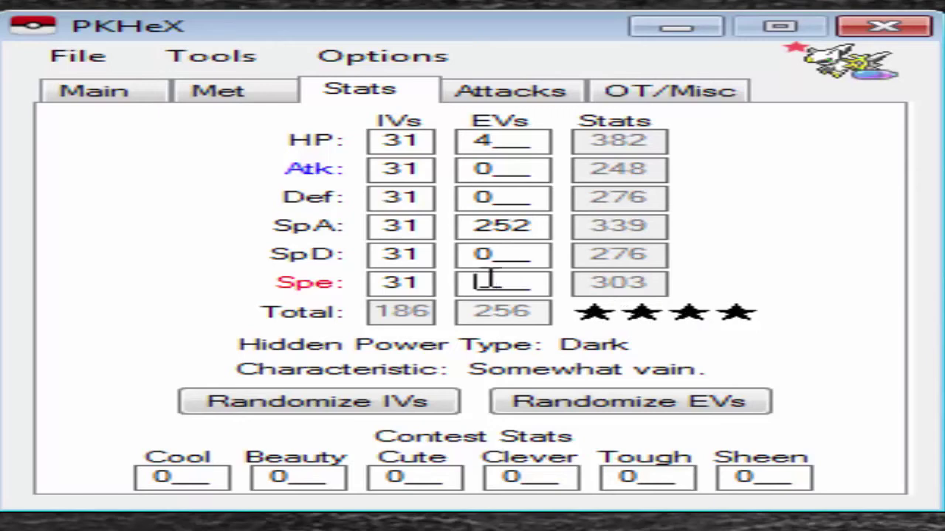
type("252")
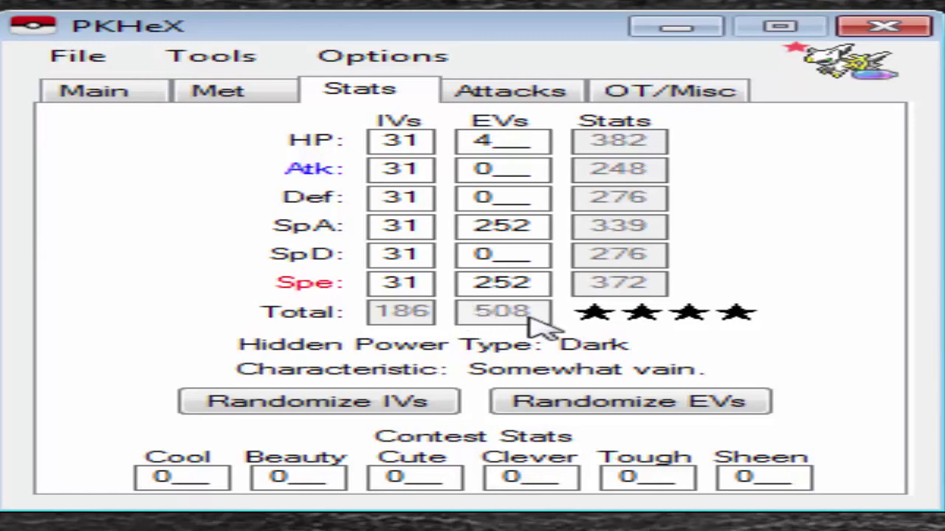
left_click(495, 254)
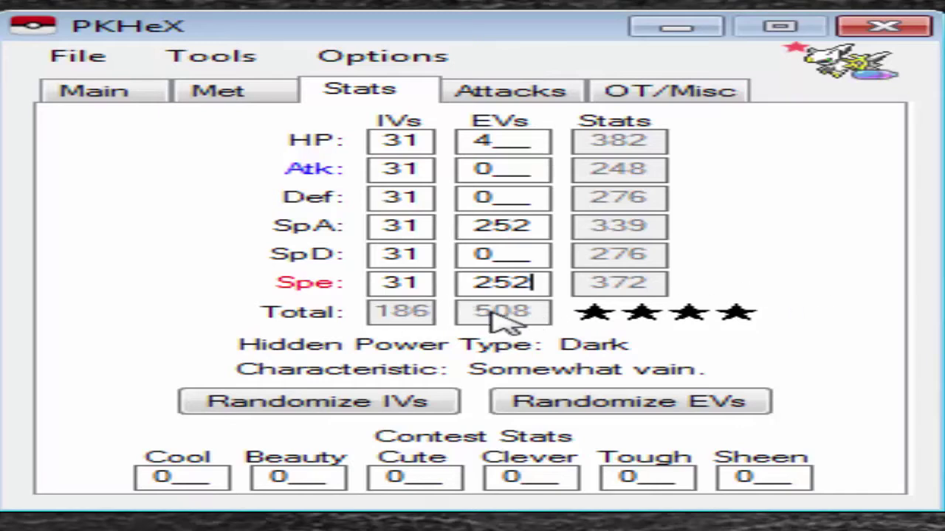
left_click_drag(542, 283, 463, 277)
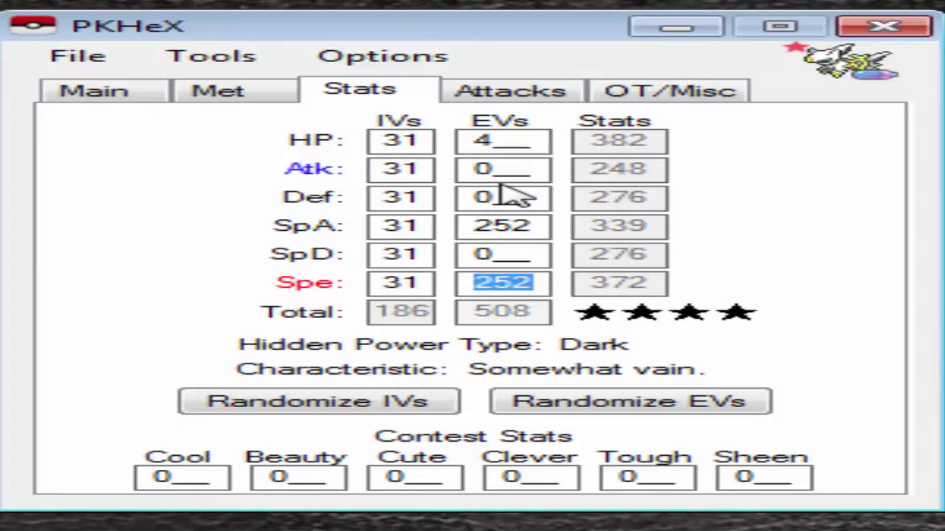
On the Attacks page, make Judgment the first move, with 10 PP
left_click(521, 98)
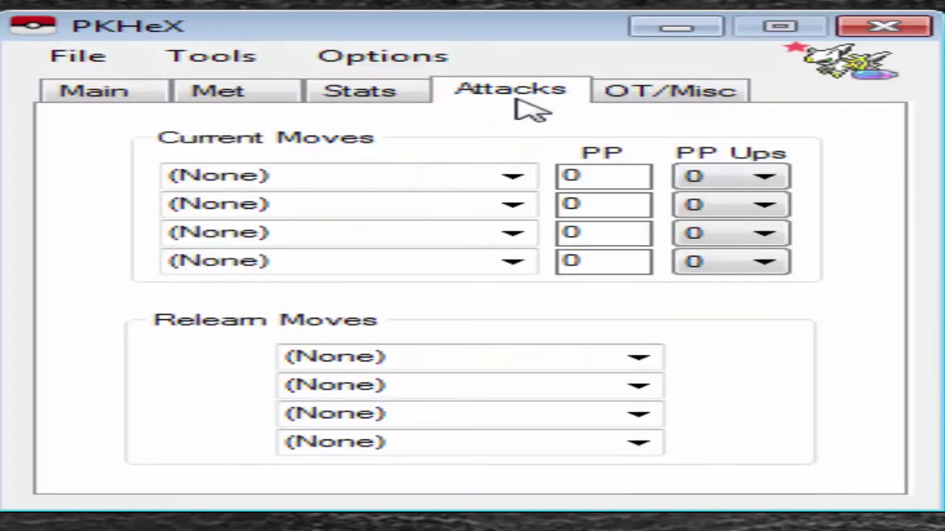
left_click(405, 179)
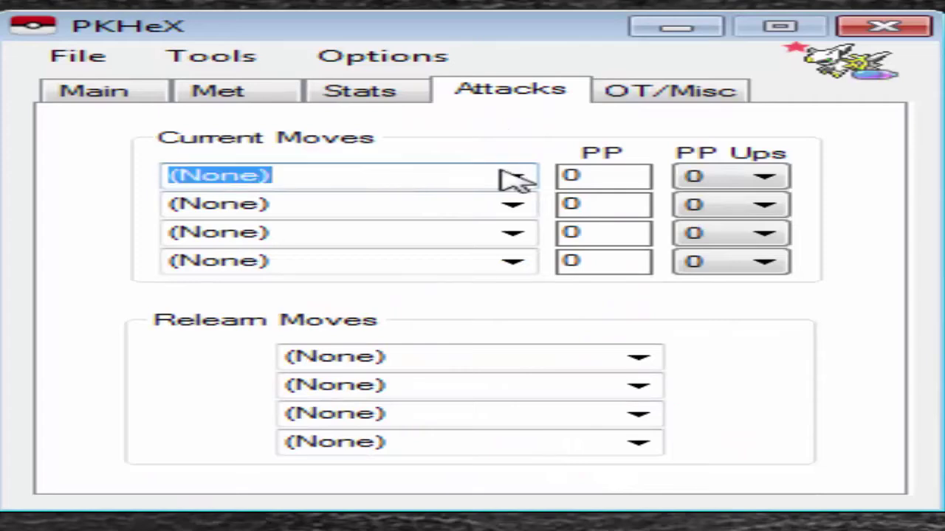
left_click(525, 178)
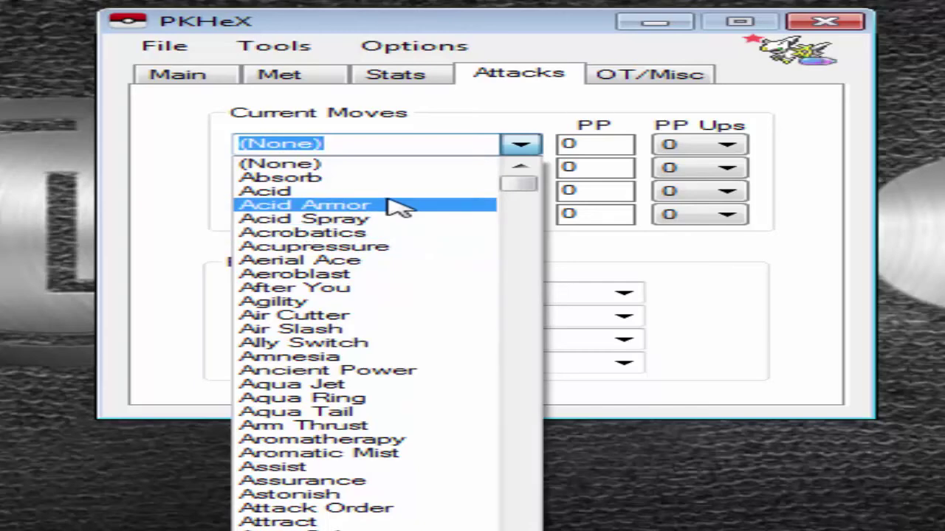
type("jug")
key("BackSpace")
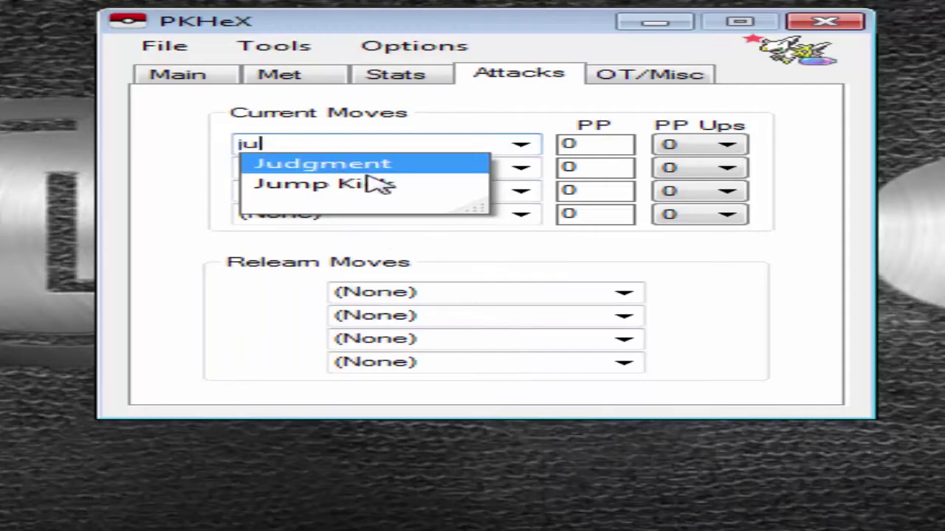
left_click(413, 164)
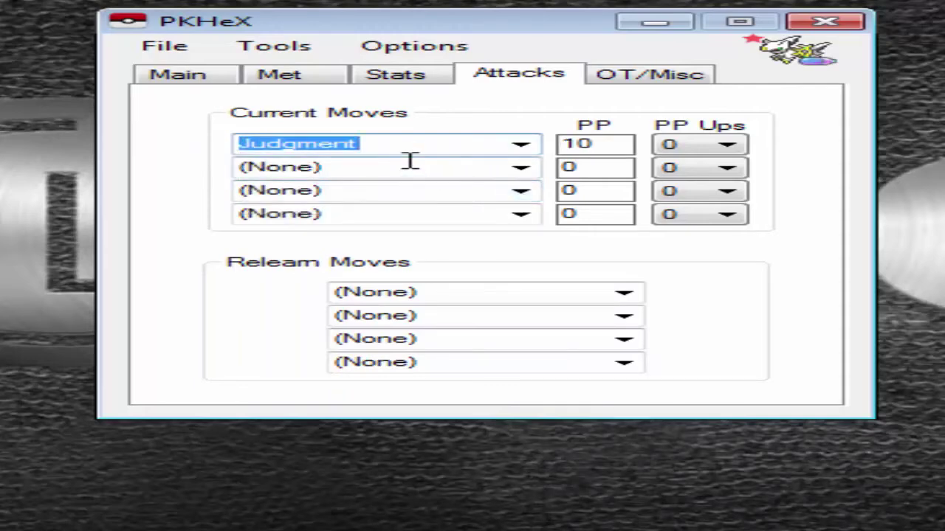
left_click(410, 164)
Set Shadow Force as the second move
left_click(521, 167)
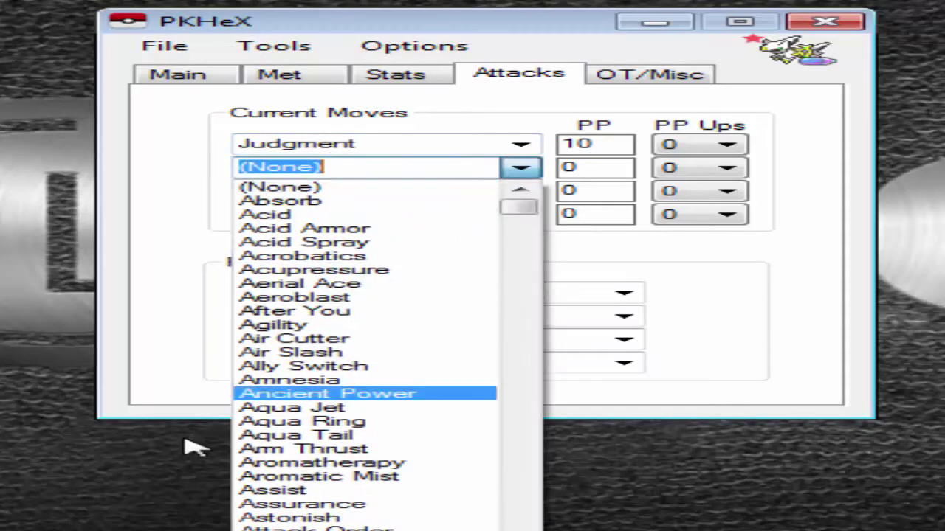
scroll(255, 435, "down", 20)
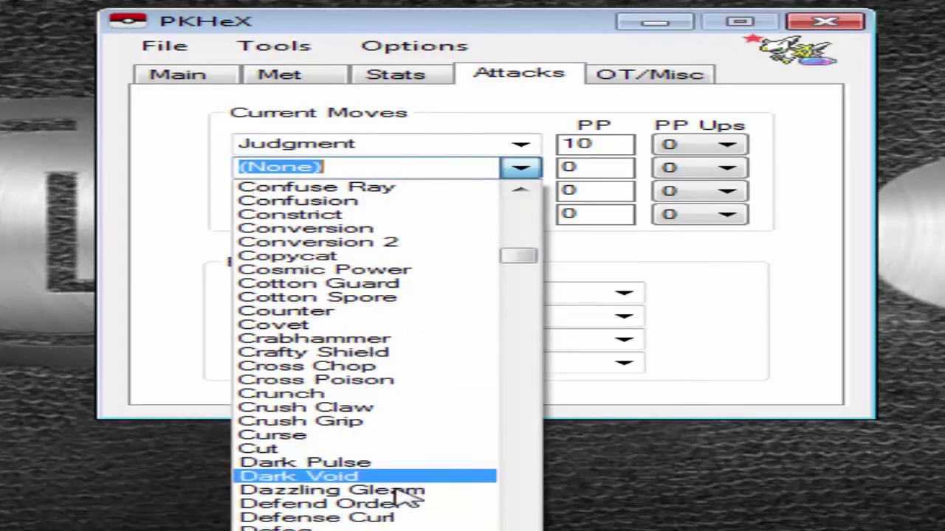
scroll(508, 319, "up", 1)
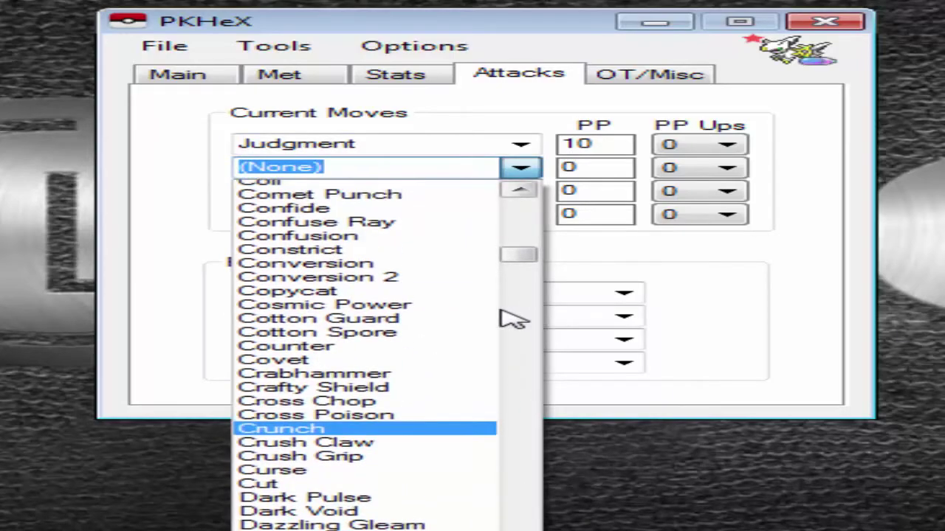
scroll(443, 322, "down", 12)
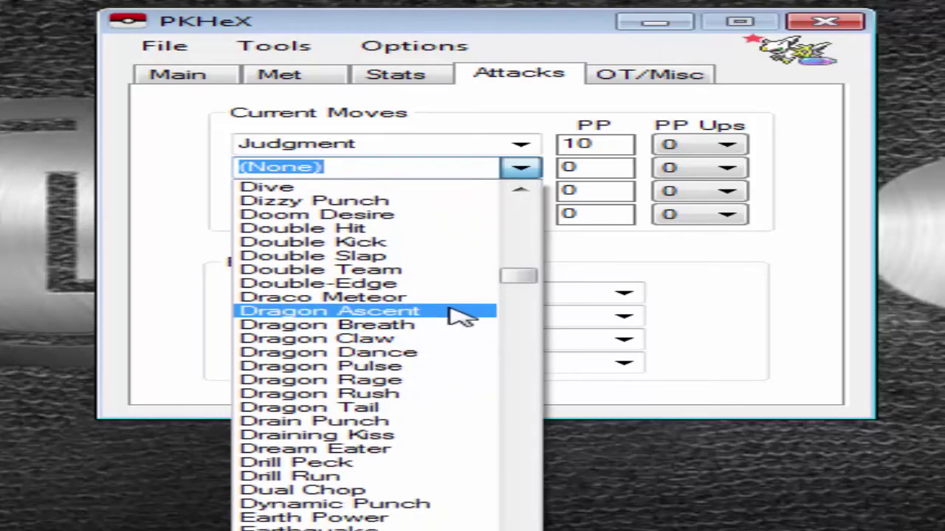
type("shaw")
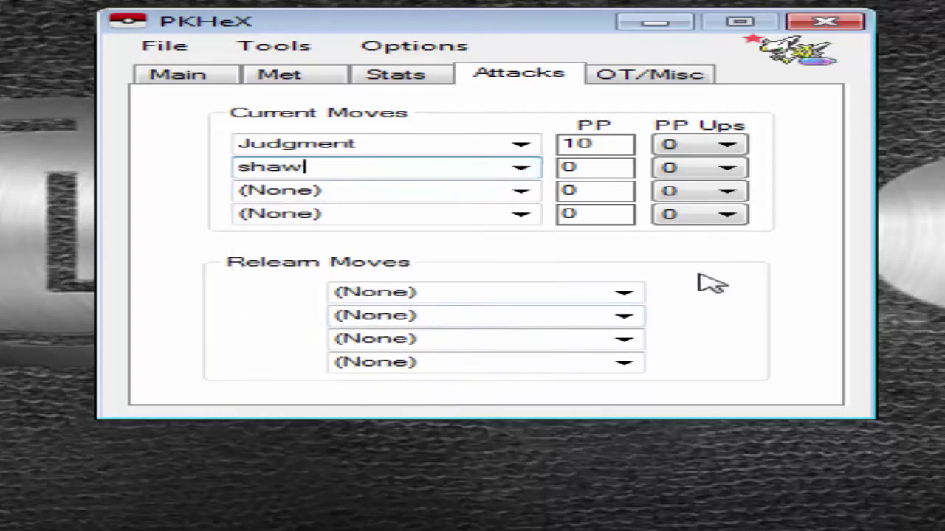
key("BackSpace")
key("BackSpace")
type("aw")
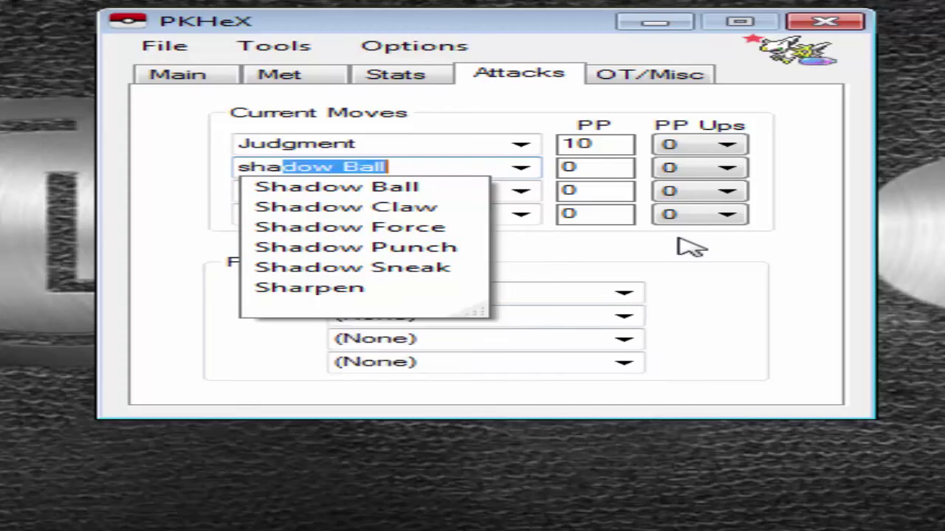
key("BackSpace")
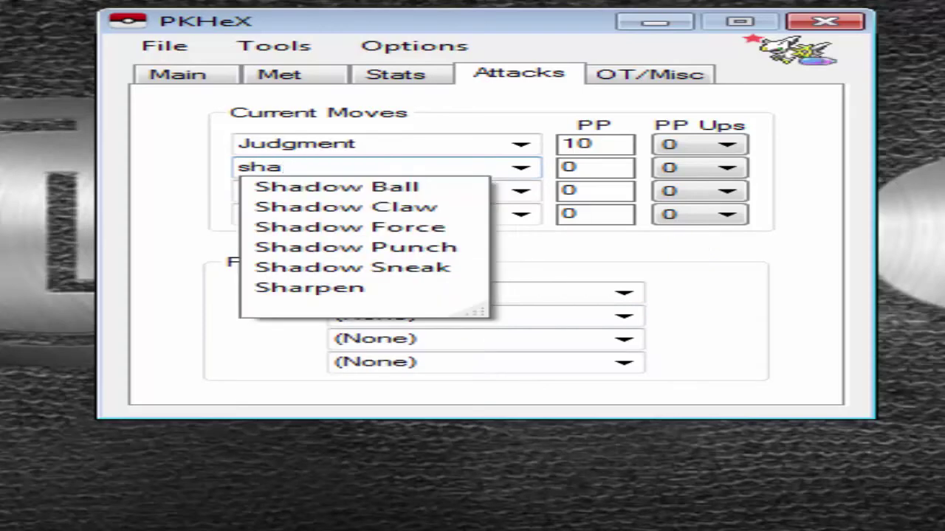
left_click(362, 227)
Set Roar of Time as the third move and Protect as the fourth
left_click(522, 191)
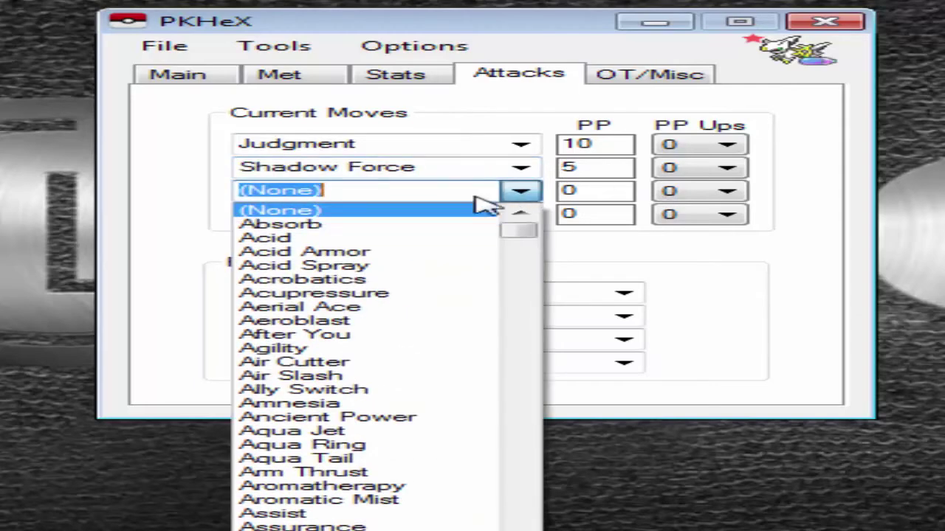
scroll(502, 424, "down", 13)
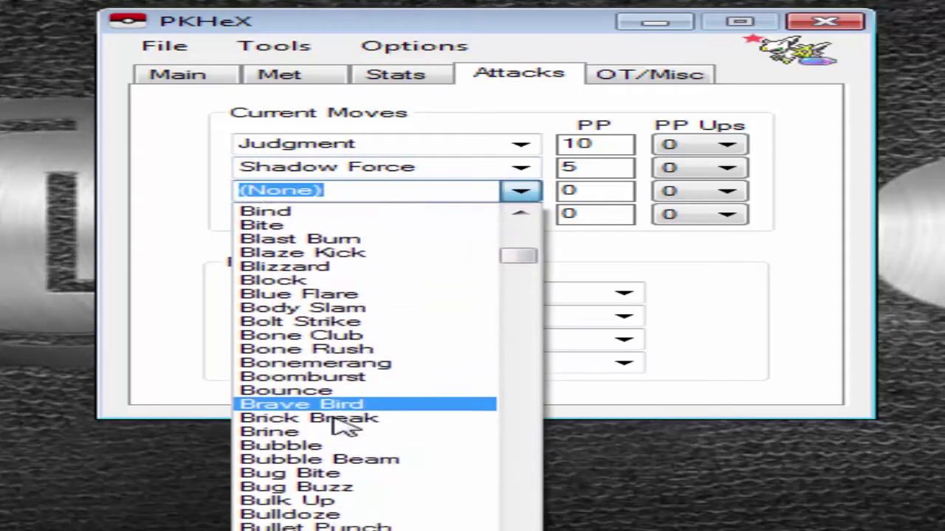
key("BackSpace")
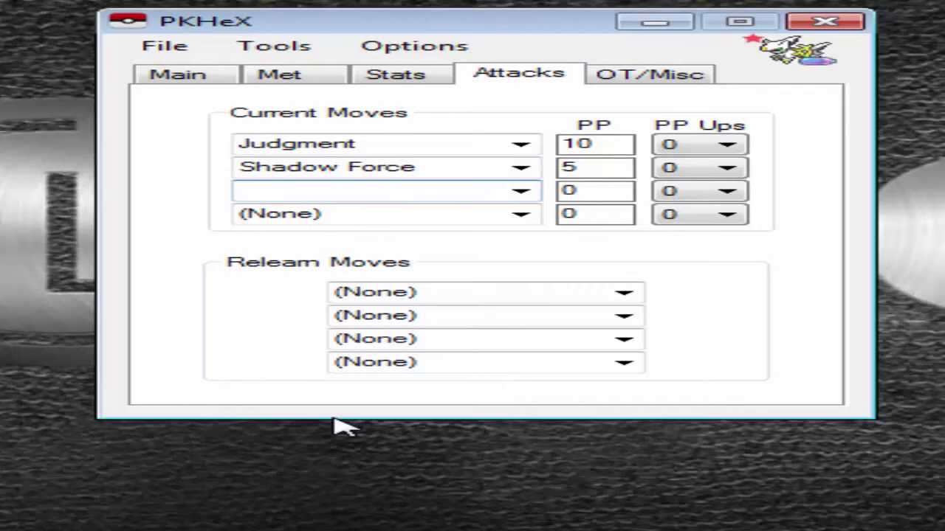
type("roar")
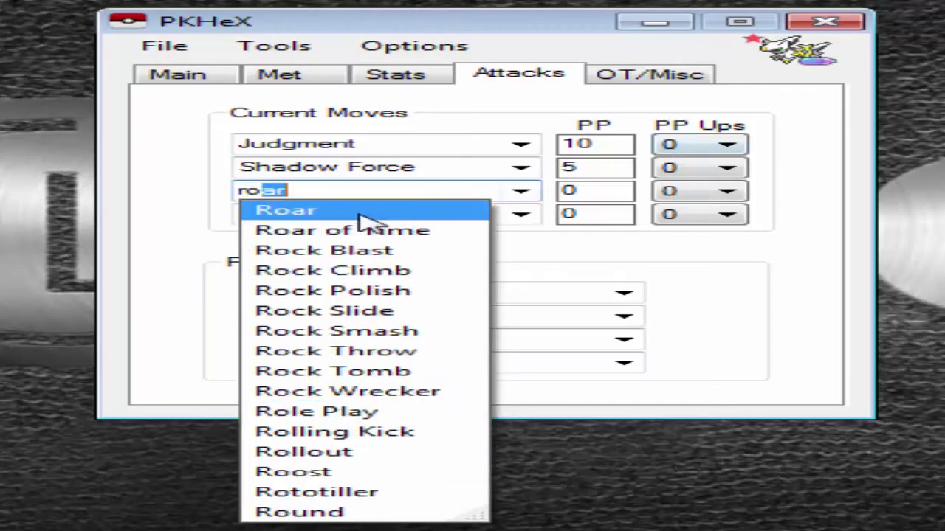
left_click(391, 230)
left_click(521, 216)
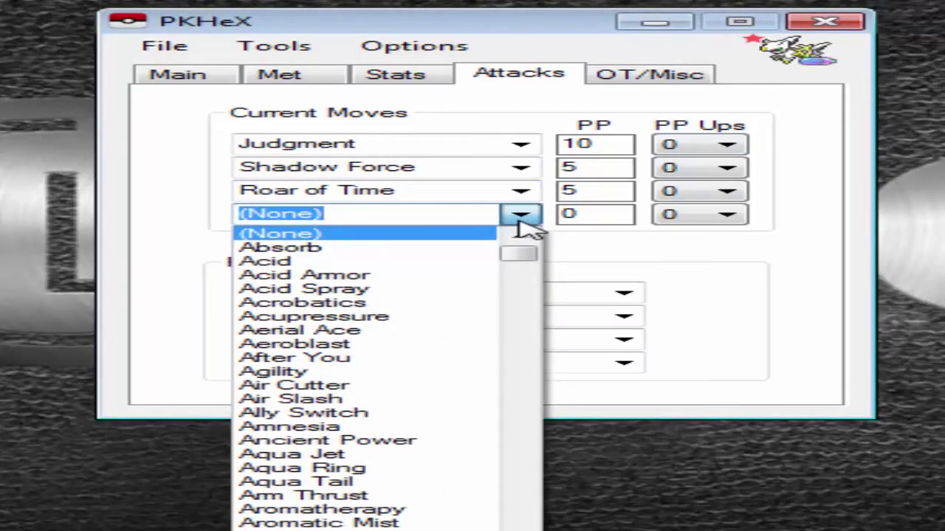
type("precipice Blades")
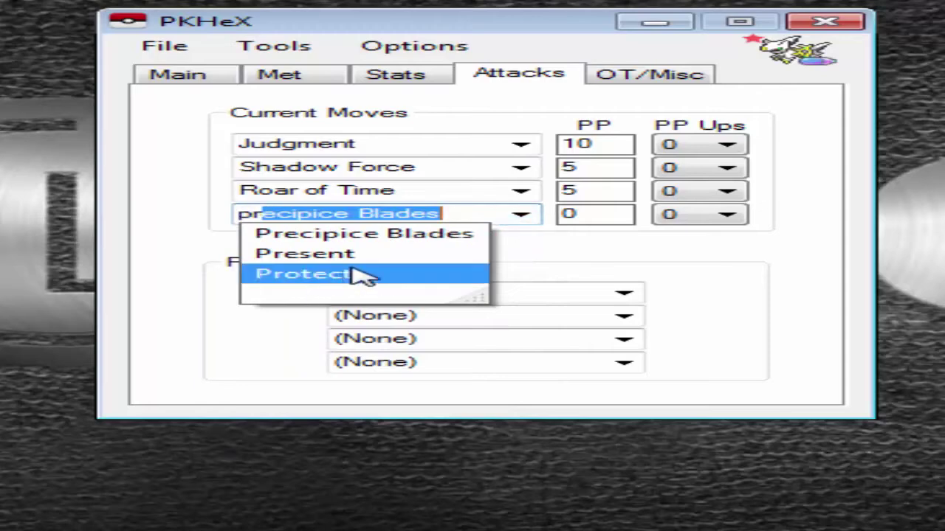
left_click(362, 276)
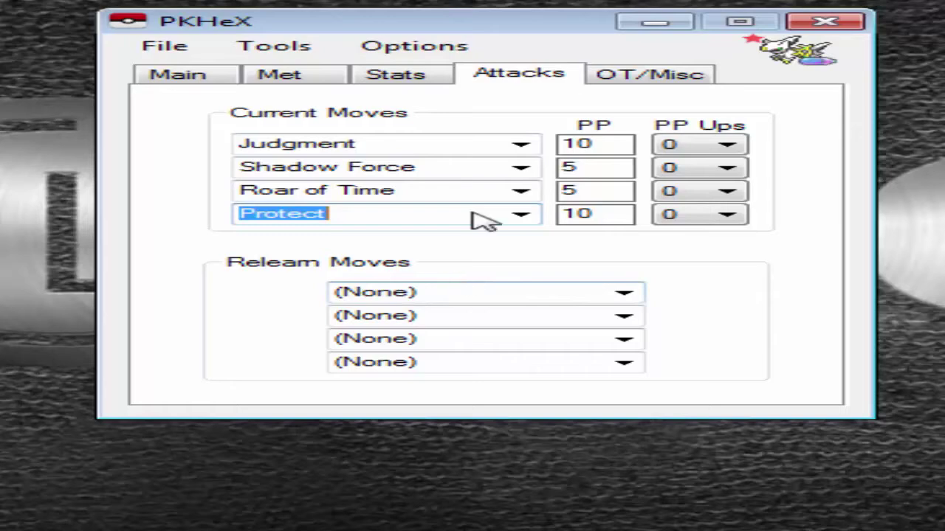
left_click(729, 146)
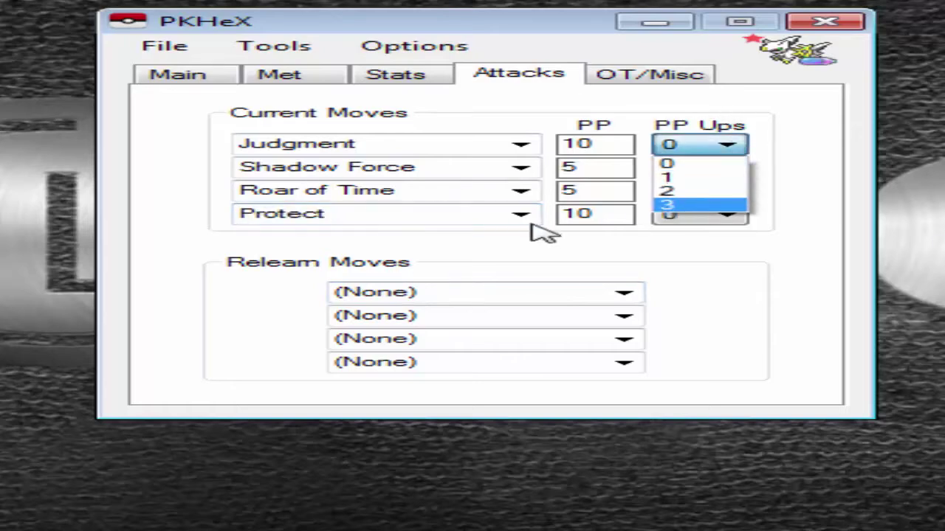
Give Judgment, Shadow Force, Roar of Time and Protect 3 PP Ups each, for PP 16, 8, 8 and 16
left_click(583, 260)
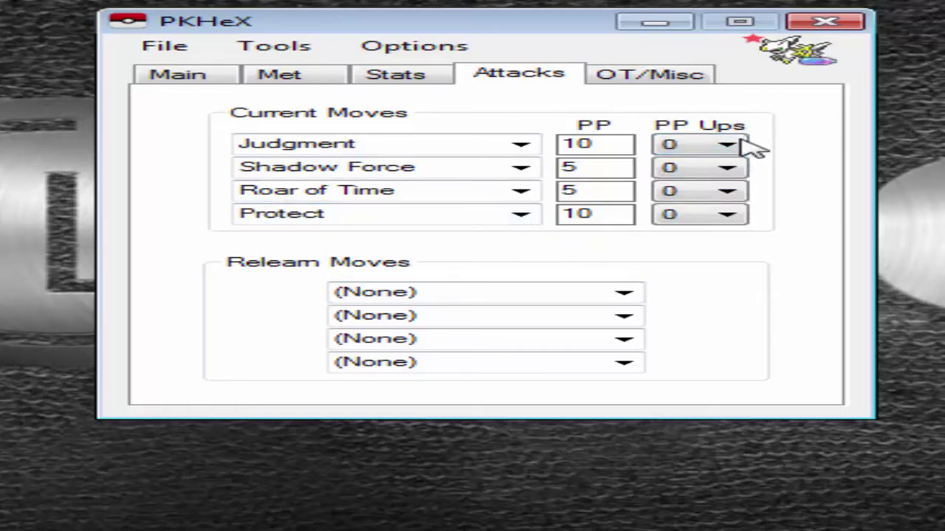
left_click(712, 145)
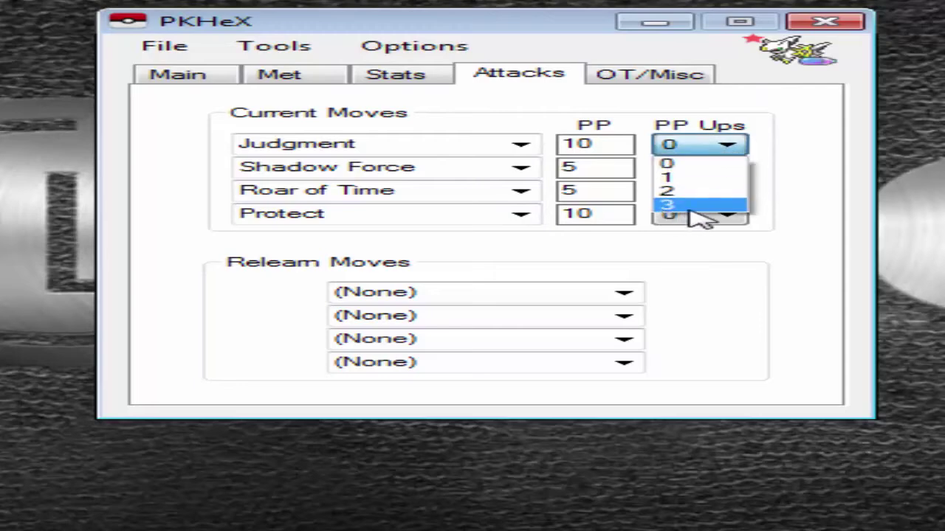
left_click(690, 206)
left_click(712, 168)
left_click(683, 228)
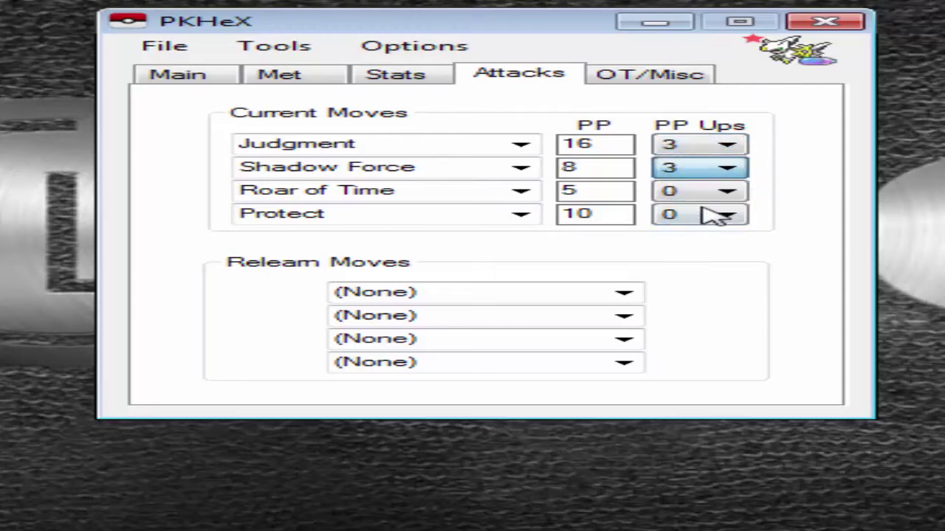
left_click(700, 191)
left_click(694, 253)
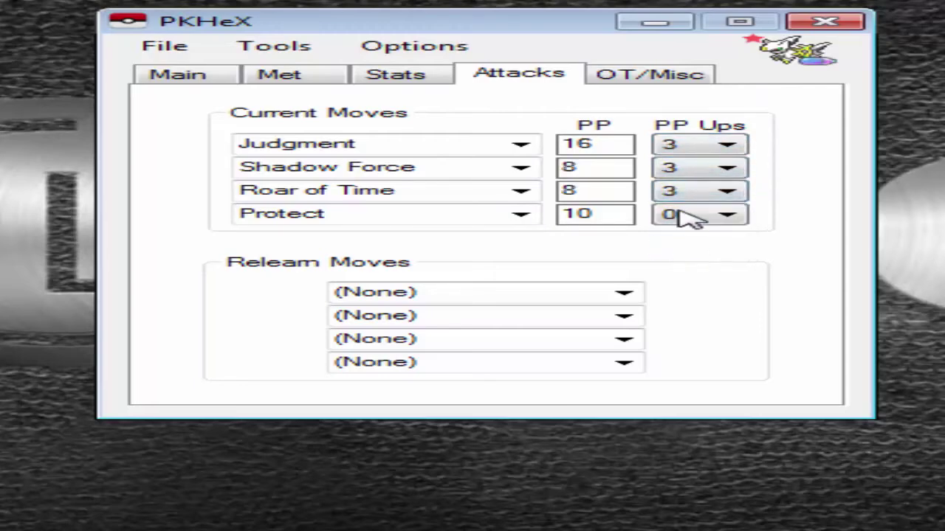
left_click(696, 215)
left_click(693, 274)
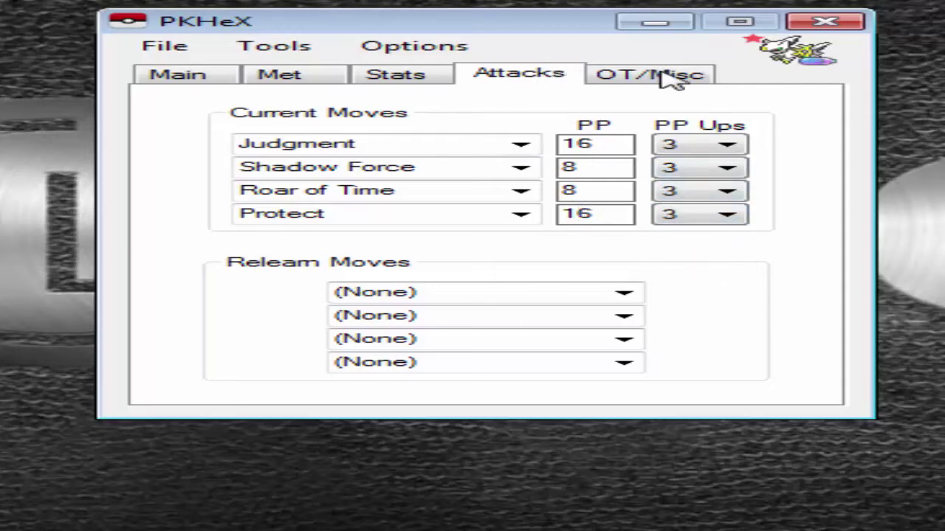
left_click(617, 80)
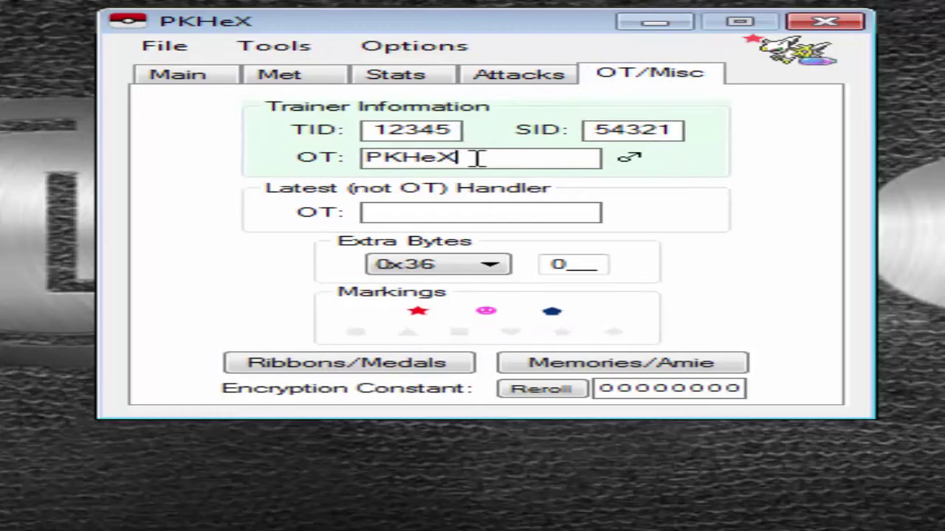
Replace the old name with the trainer name in the OT and Latest Handler OT fields
left_click(528, 163)
key("BackSpace")
key("BackSpace")
key("BackSpace")
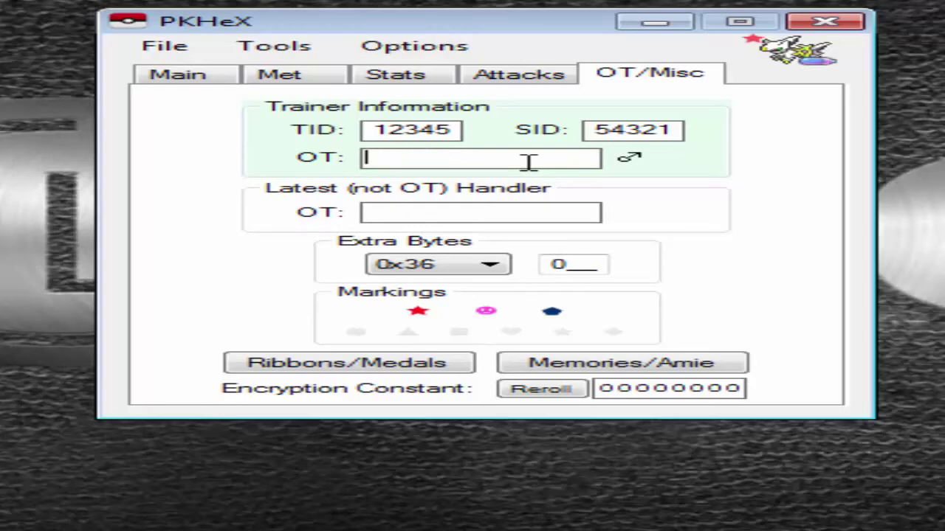
type("AHFHHDNDSDHN")
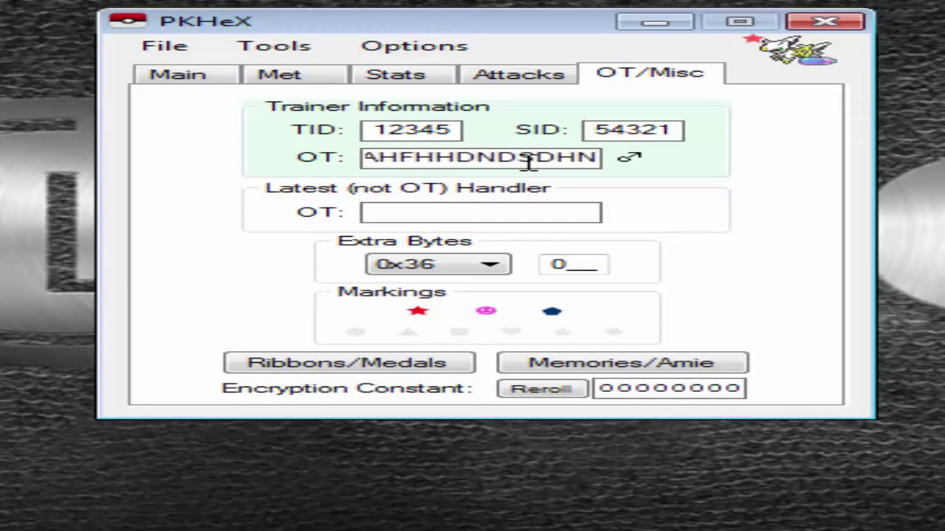
key("BackSpace")
key("BackSpace")
key("BackSpace")
key("BackSpace")
key("BackSpace")
key("BackSpace")
key("BackSpace")
key("BackSpace")
key("BackSpace")
key("BackSpace")
key("BackSpace")
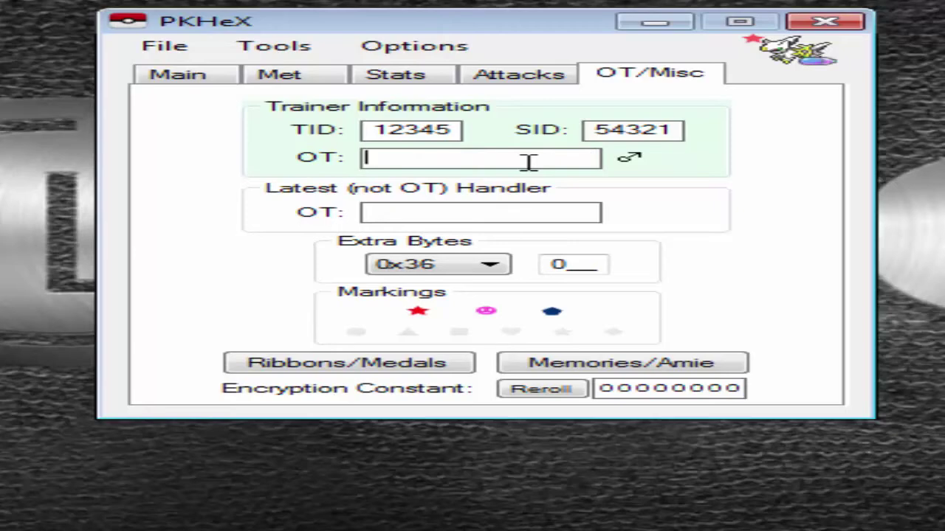
type("Vinicios")
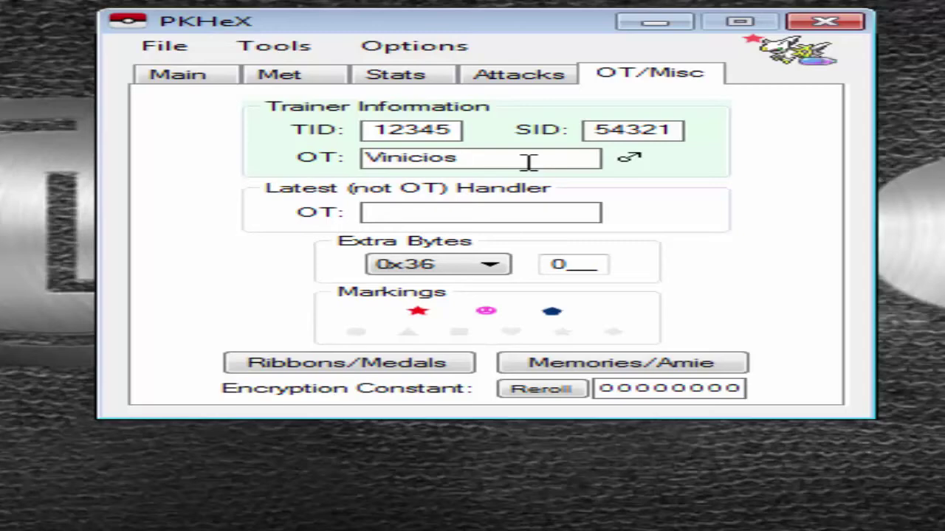
key("BackSpace")
key("BackSpace")
key("BackSpace")
key("BackSpace")
key("BackSpace")
key("BackSpace")
key("BackSpace")
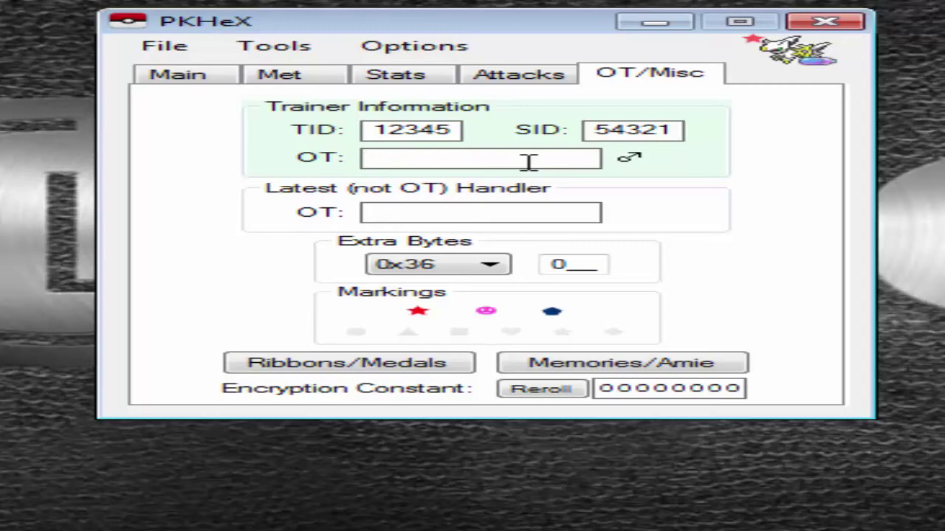
type("prkrkghgj")
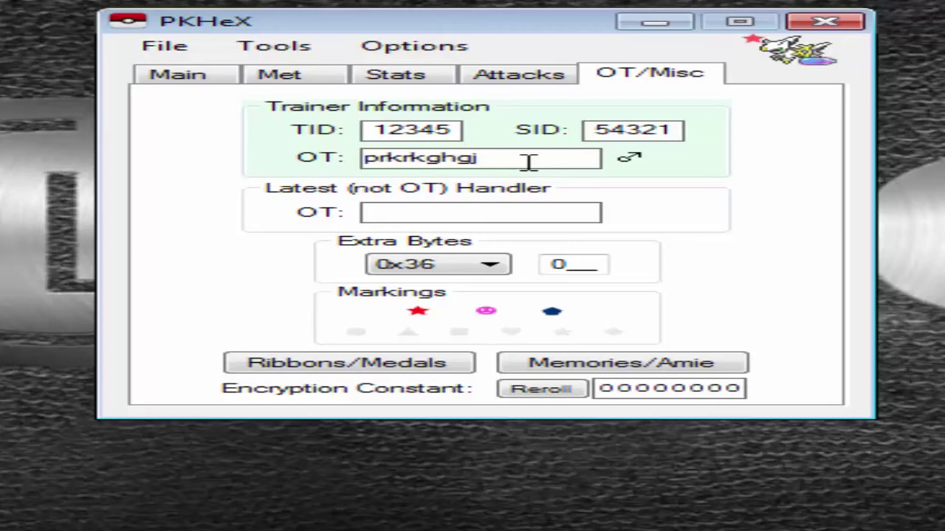
key("BackSpace")
key("BackSpace")
key("BackSpace")
key("BackSpace")
key("BackSpace")
key("BackSpace")
key("BackSpace")
key("BackSpace")
key("BackSpace")
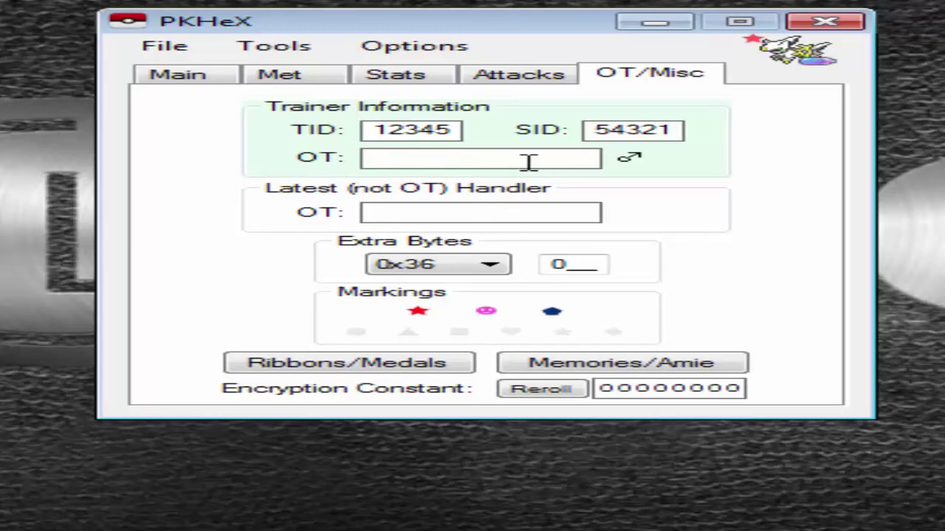
type("Raposo")
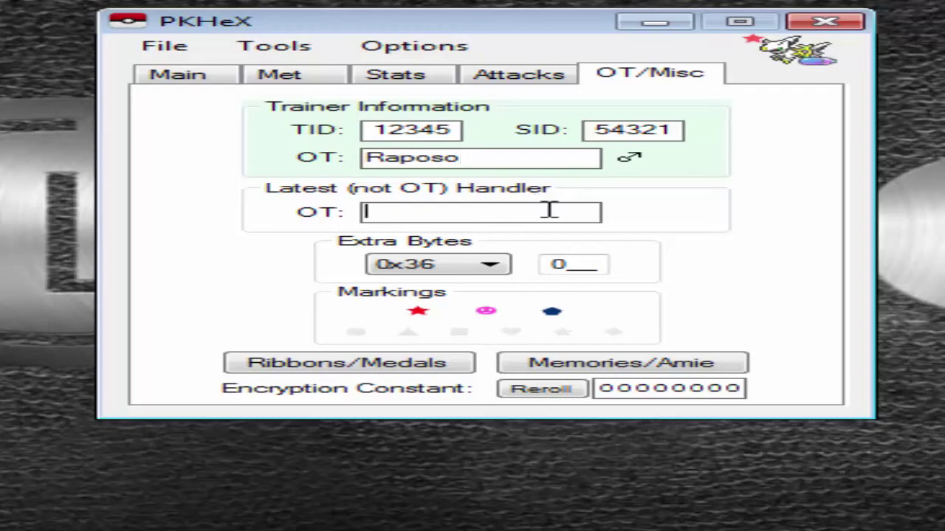
type("Raposo")
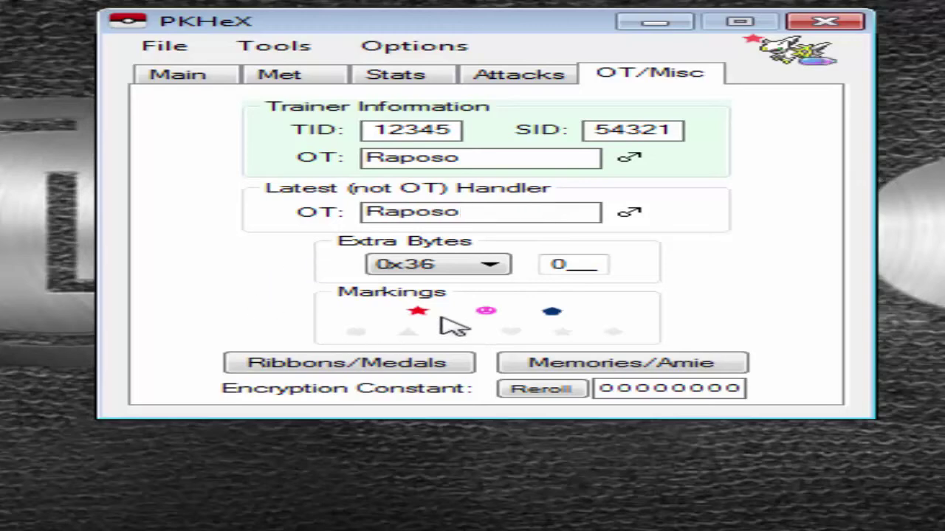
Turn on all six markings: circle, triangle, square, heart, star and diamond
left_click(408, 331)
left_click(459, 332)
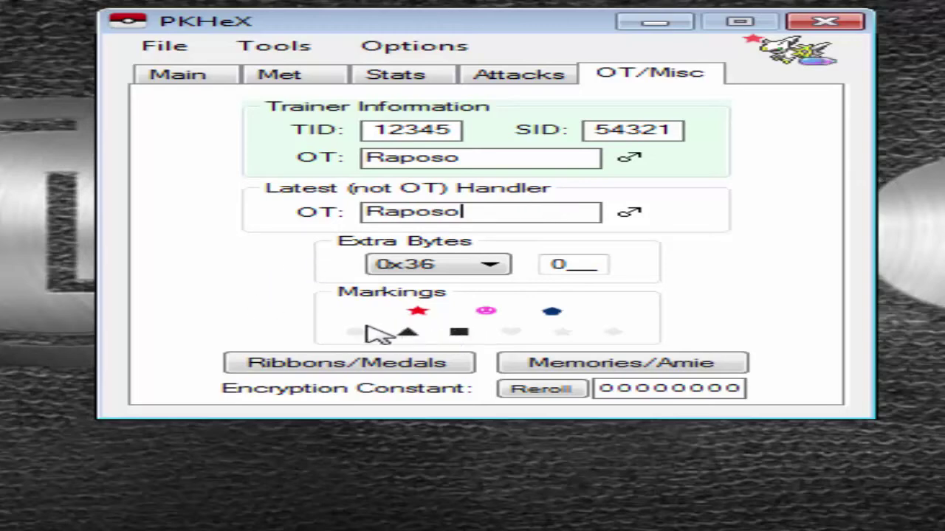
left_click(356, 331)
left_click(511, 332)
left_click(561, 333)
left_click(615, 334)
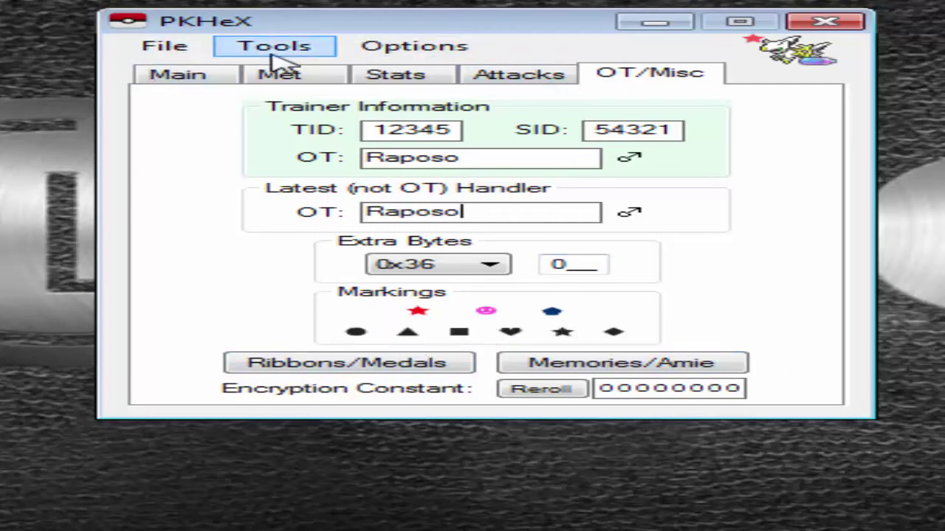
Review the Main, Met, Stats, Attacks and OT/Misc pages, then toggle on the box interface
left_click(177, 80)
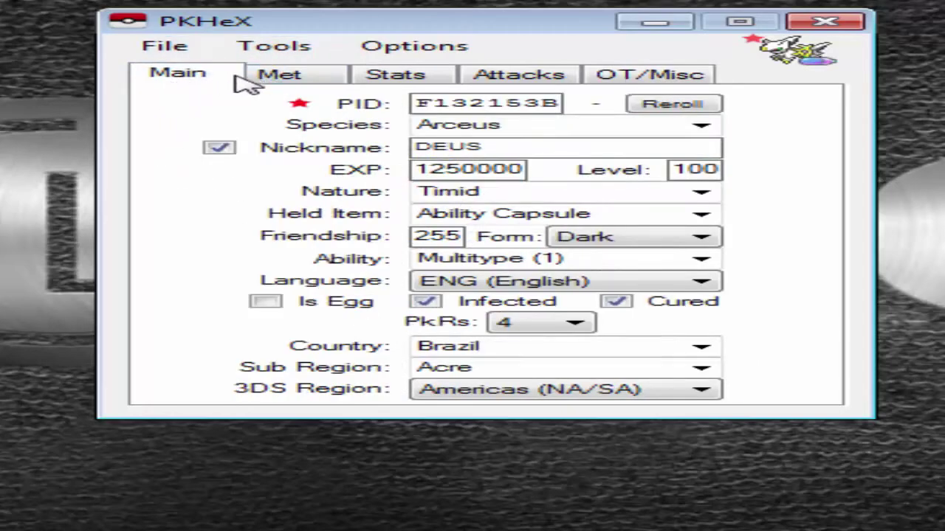
left_click(281, 80)
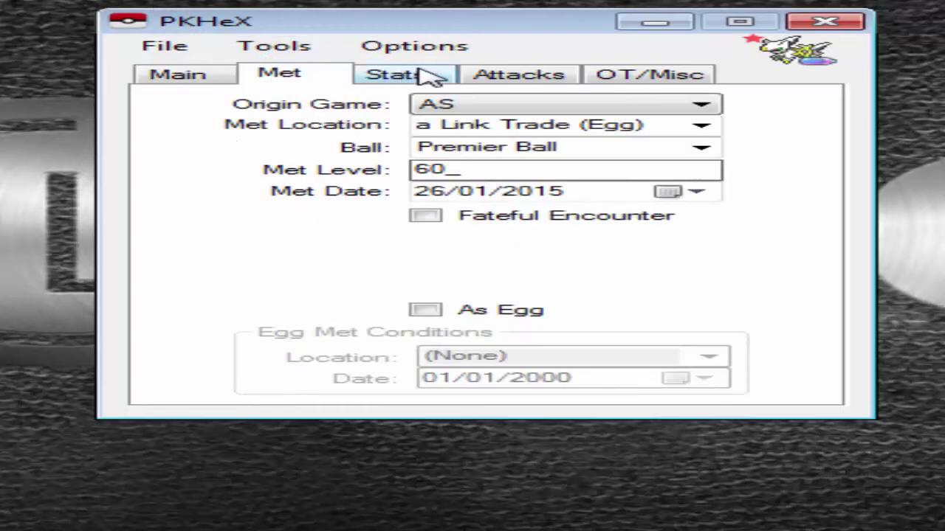
left_click(422, 77)
left_click(523, 80)
left_click(646, 81)
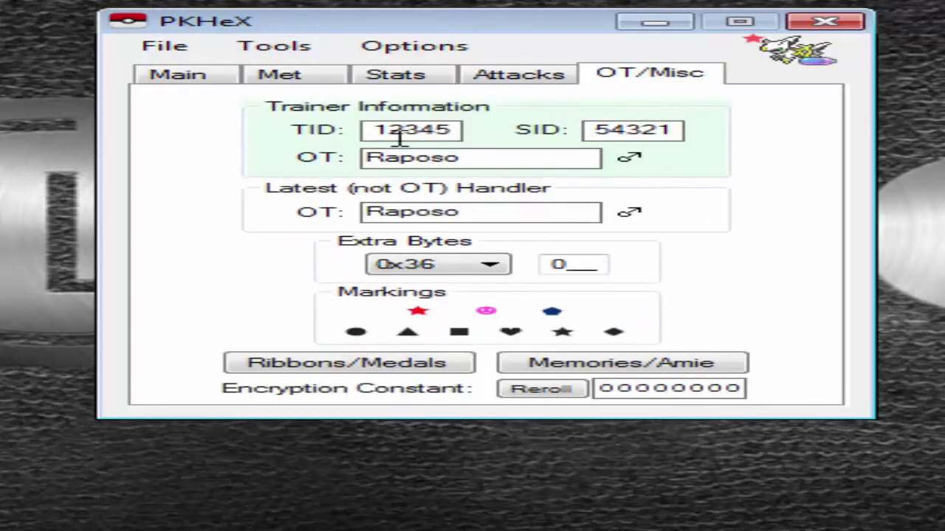
left_click(269, 54)
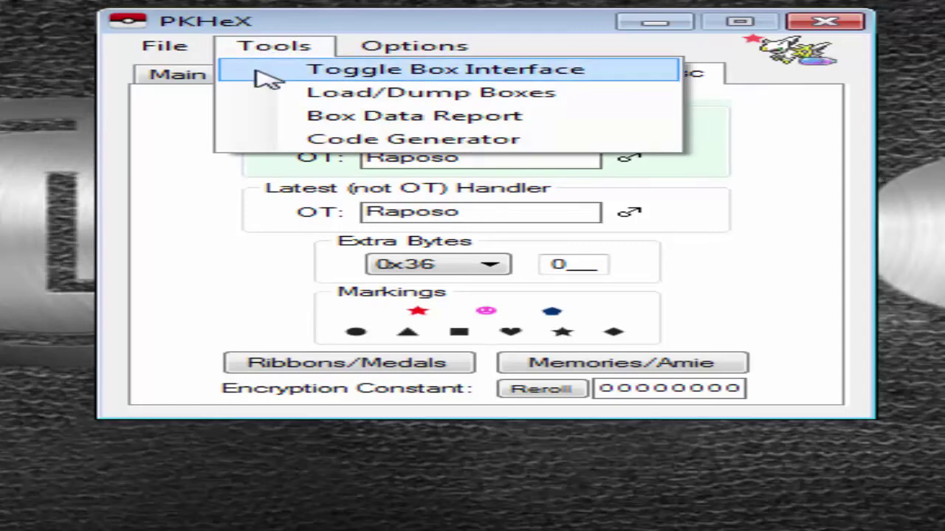
left_click(267, 70)
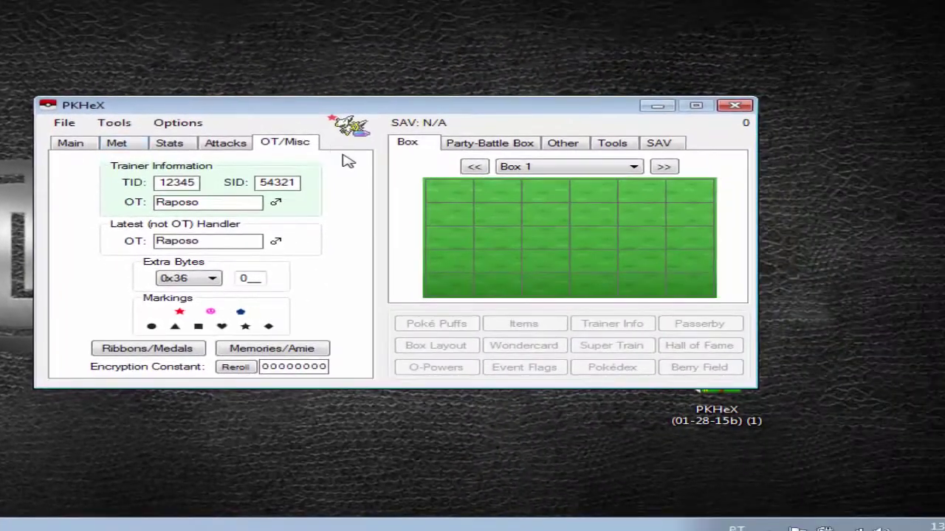
Browse the storage boxes, return to Box 1, and set the Arceus into its first slot
left_click(665, 168)
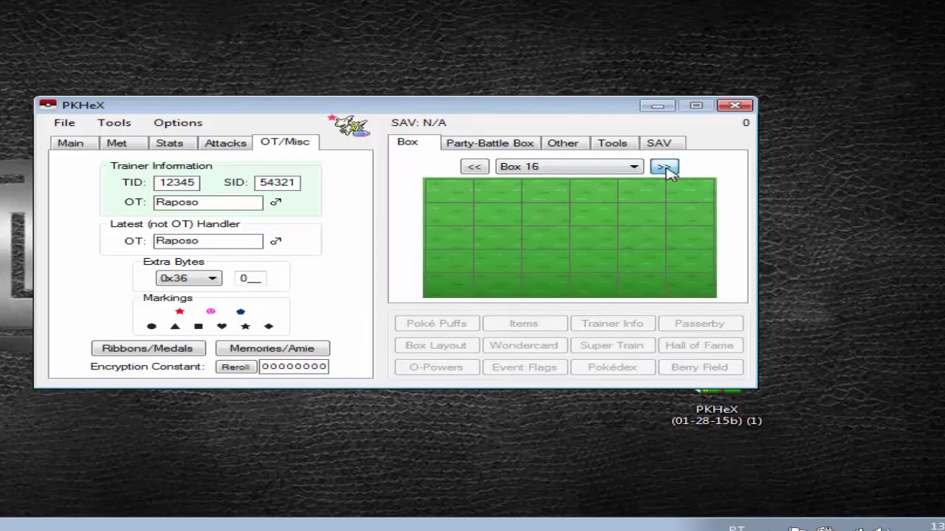
left_click(665, 167)
left_click(459, 144)
left_click(427, 147)
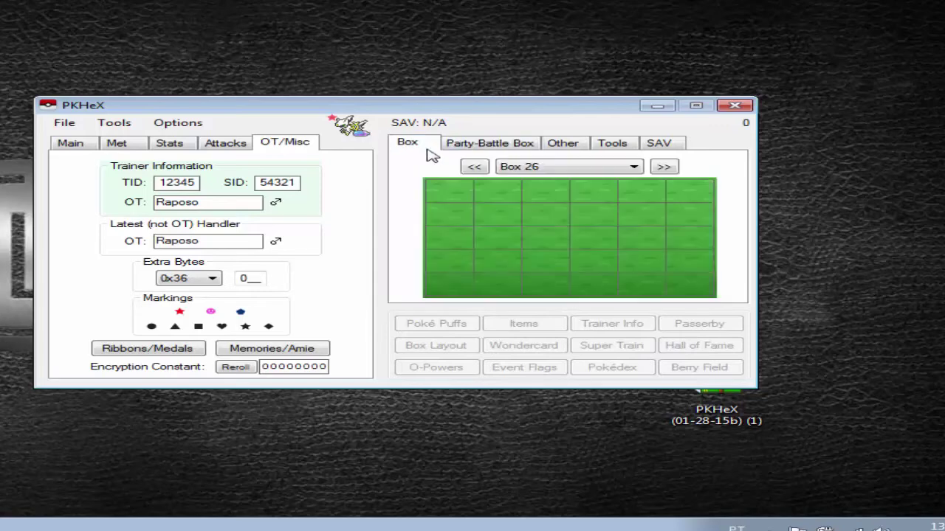
left_click(663, 168)
left_click(664, 168)
left_click(663, 168)
left_click(664, 167)
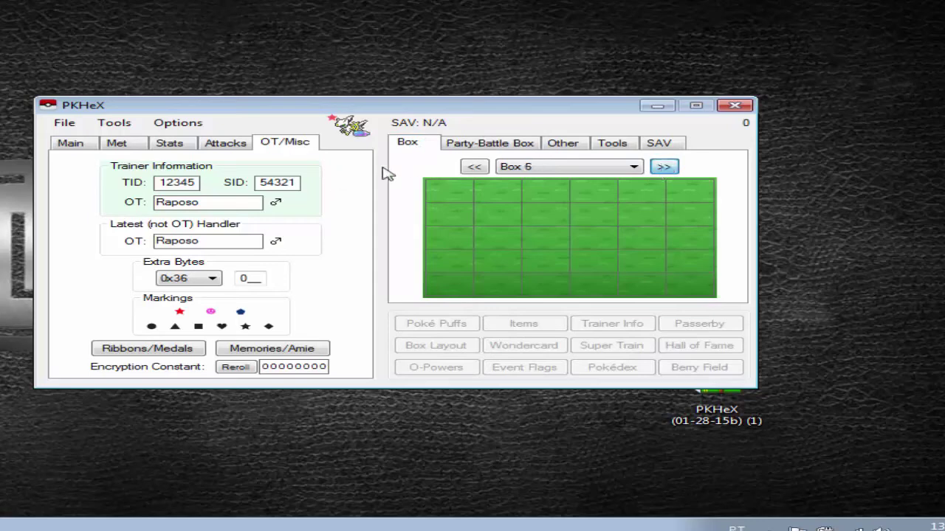
left_click(473, 168)
left_click(473, 168)
left_click(473, 168)
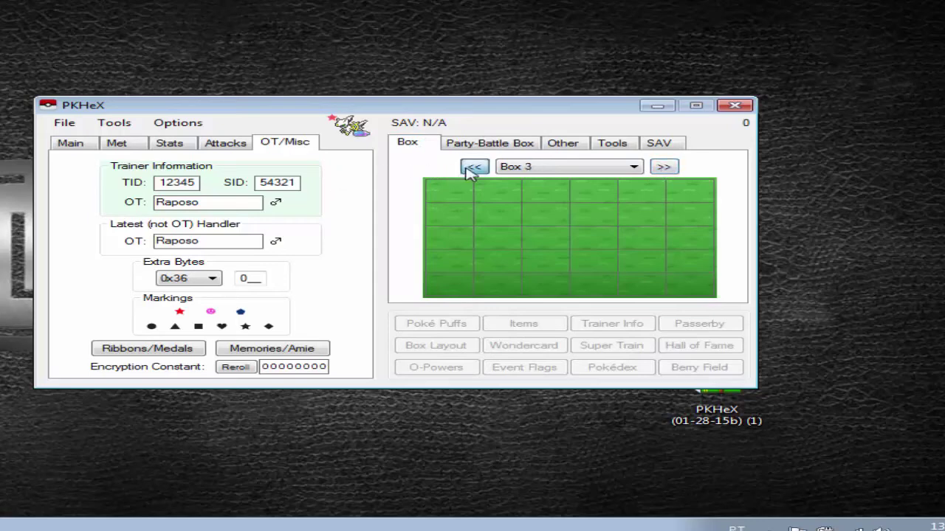
right_click(435, 194)
left_click(456, 214)
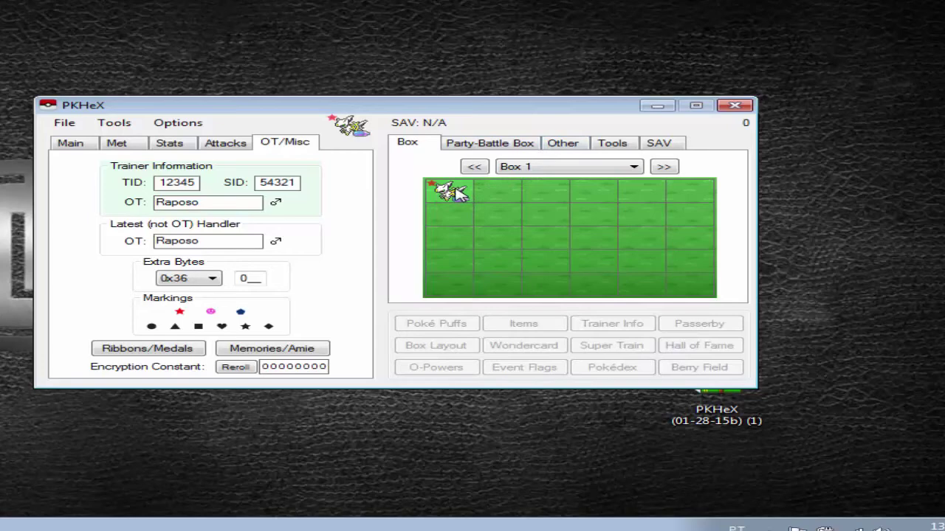
Start Save Box Data++ from the box panel's Tools page and move the export prompt aside
left_click(607, 146)
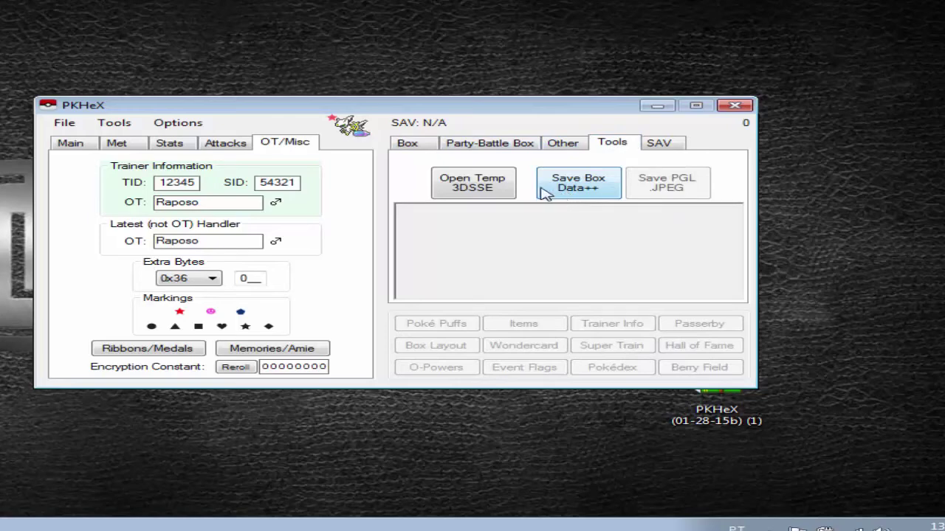
left_click(538, 184)
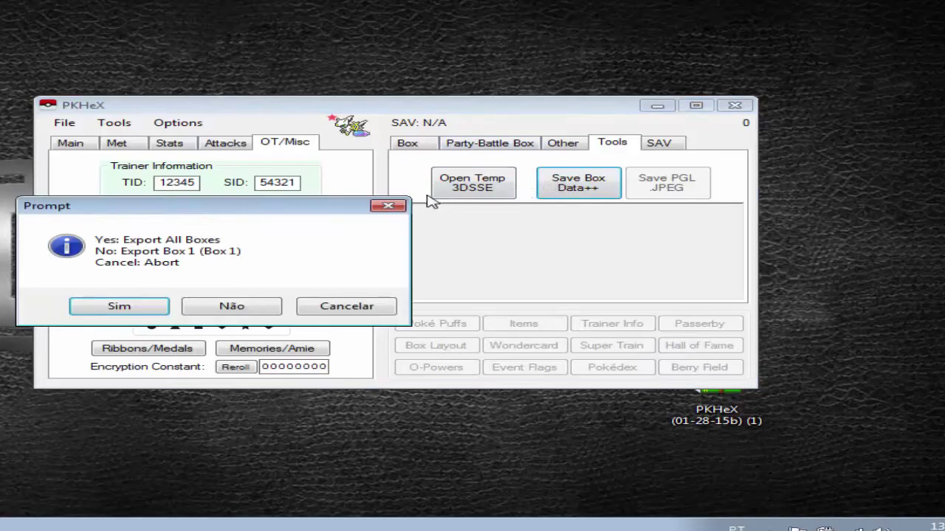
left_click_drag(63, 206, 96, 176)
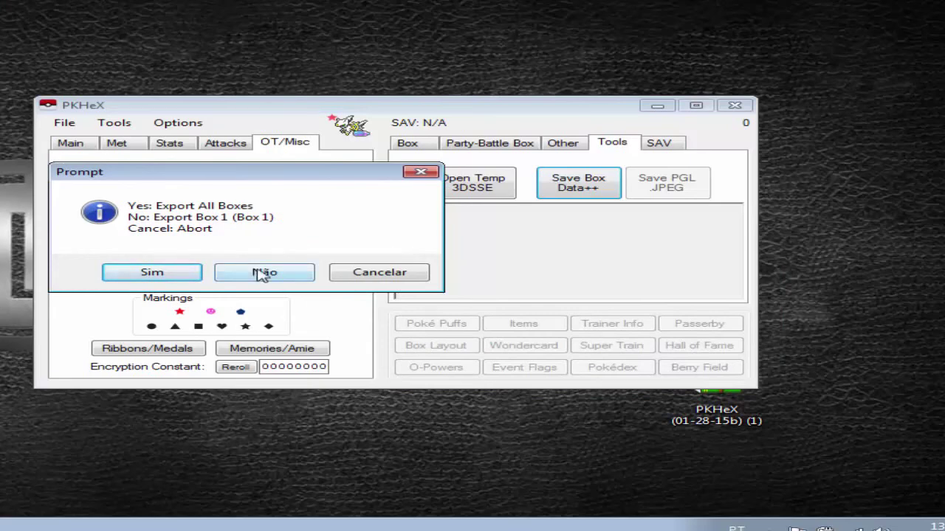
Export only Box 1 to the desktop, saving over the existing boxdata.bin
left_click(260, 275)
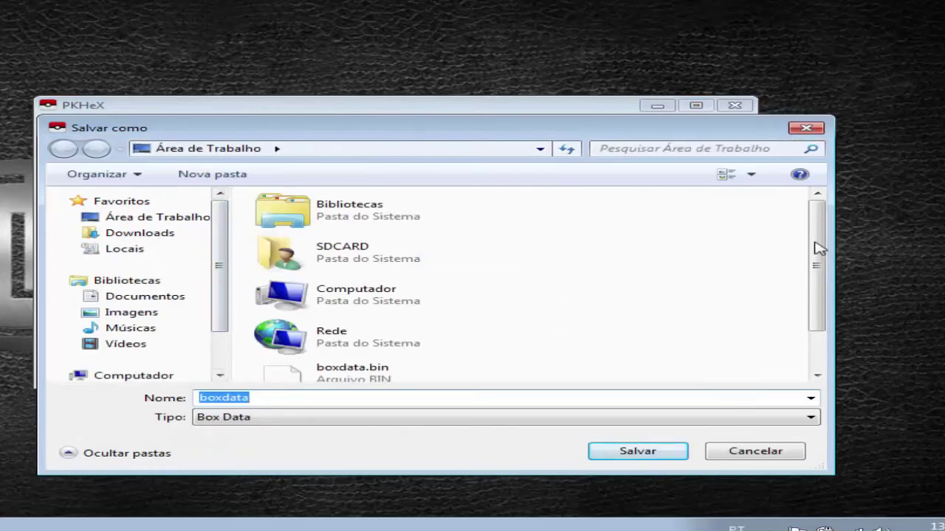
left_click_drag(819, 249, 820, 301)
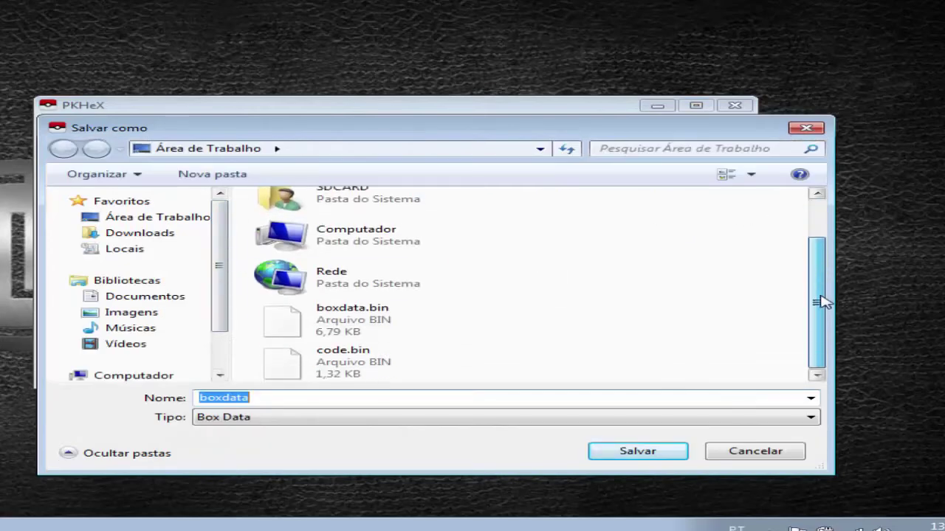
double_click(353, 329)
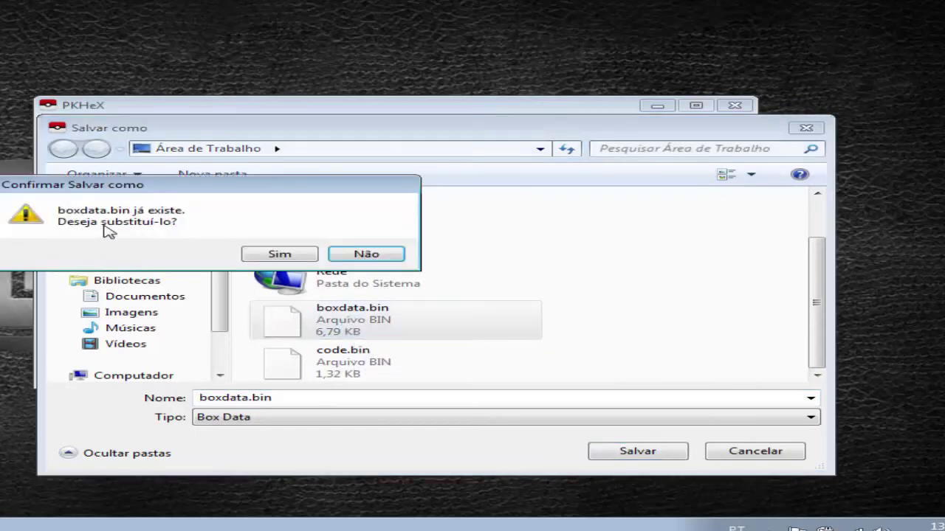